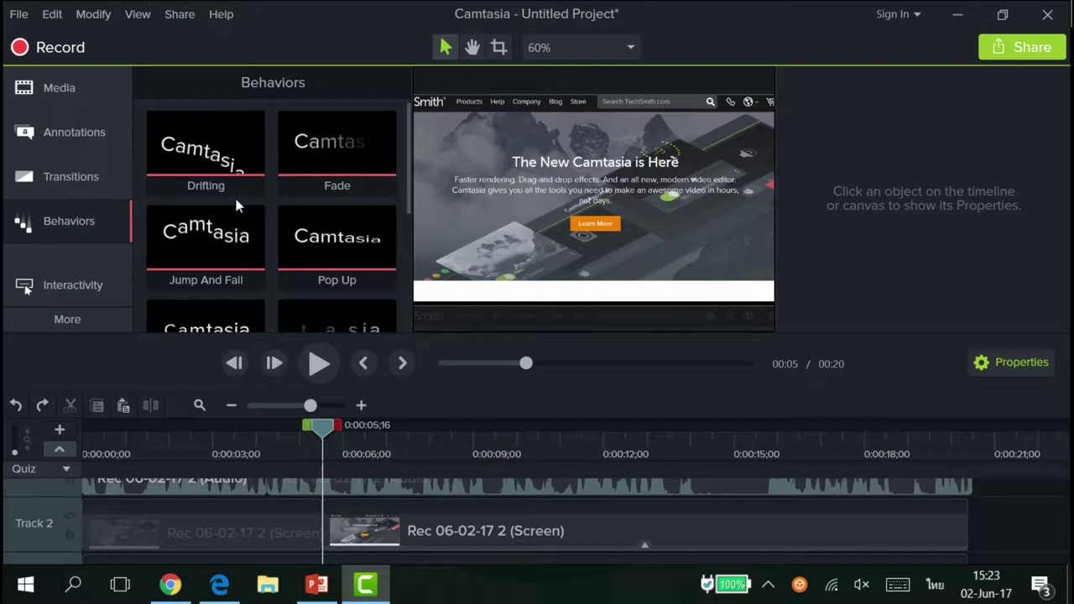
Add a plain white text callout without a background at the start of the timeline on Track 4.
left_click(69, 143)
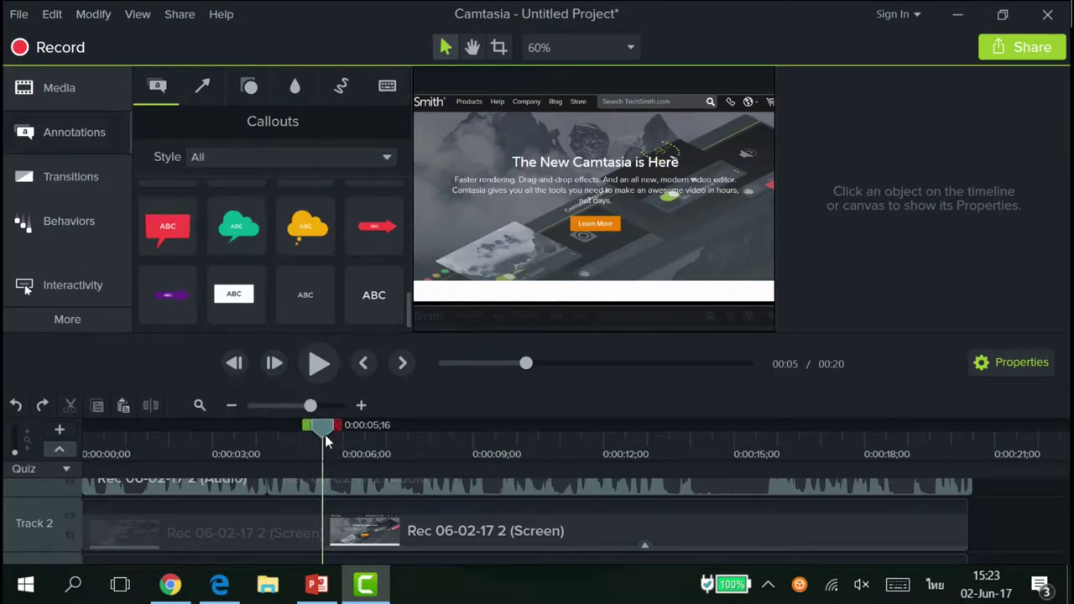
left_click_drag(324, 433, 55, 429)
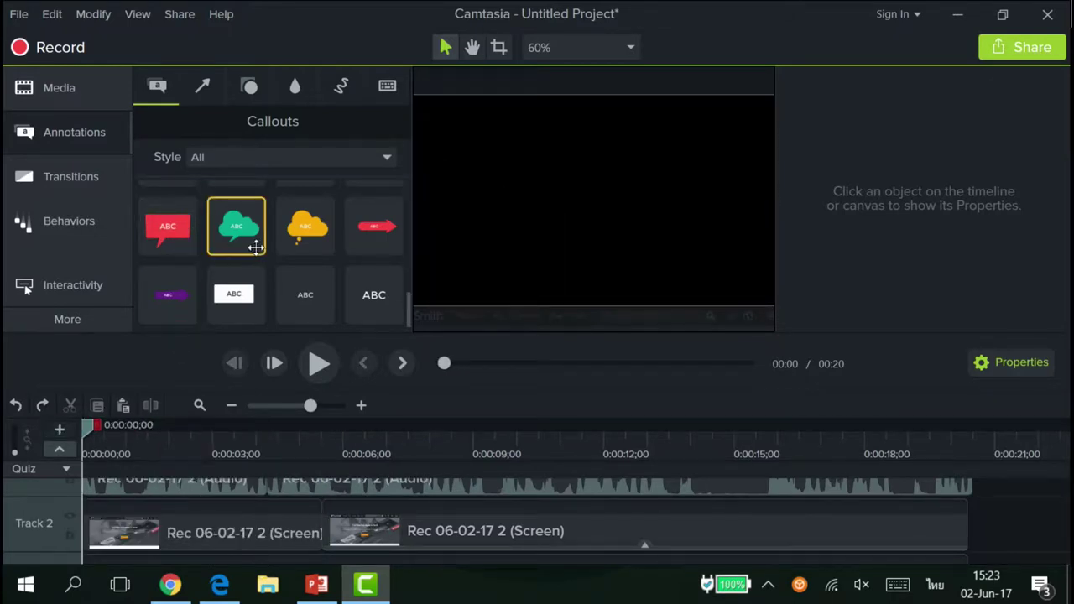
left_click_drag(373, 296, 133, 520)
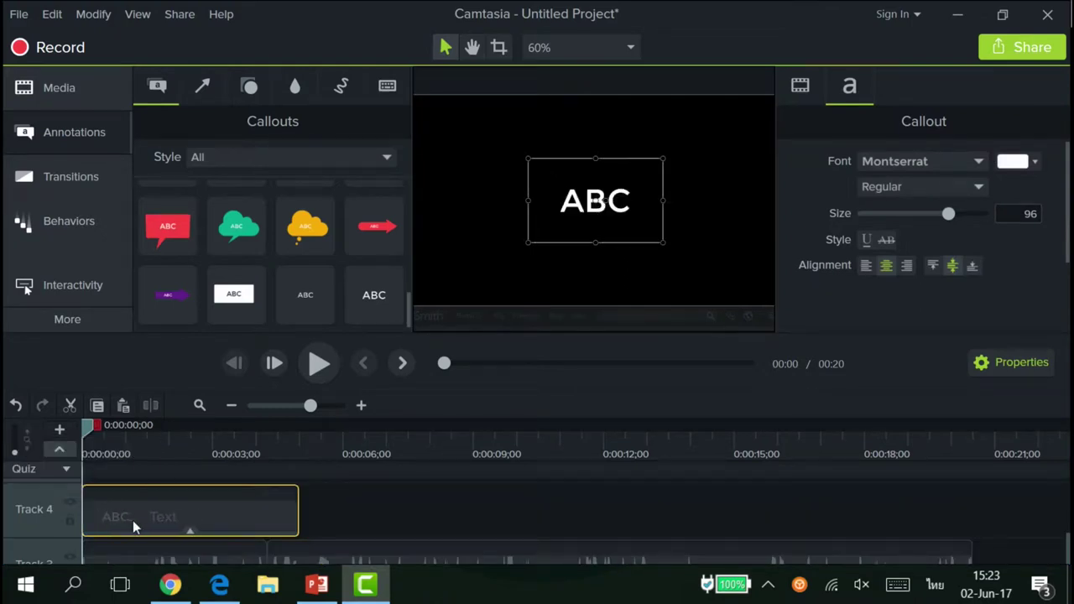
Replace the callout's placeholder text with "ขอต้อนรับเข้าสู่การสาธิตการใช้งาน".
double_click(593, 216)
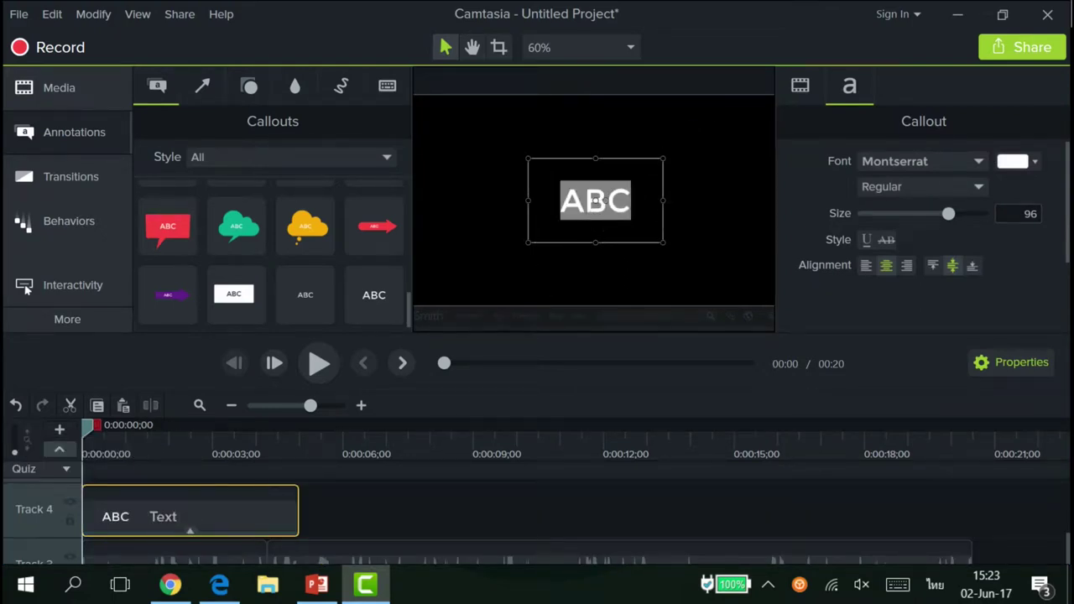
type("\"")
key("BackSpace")
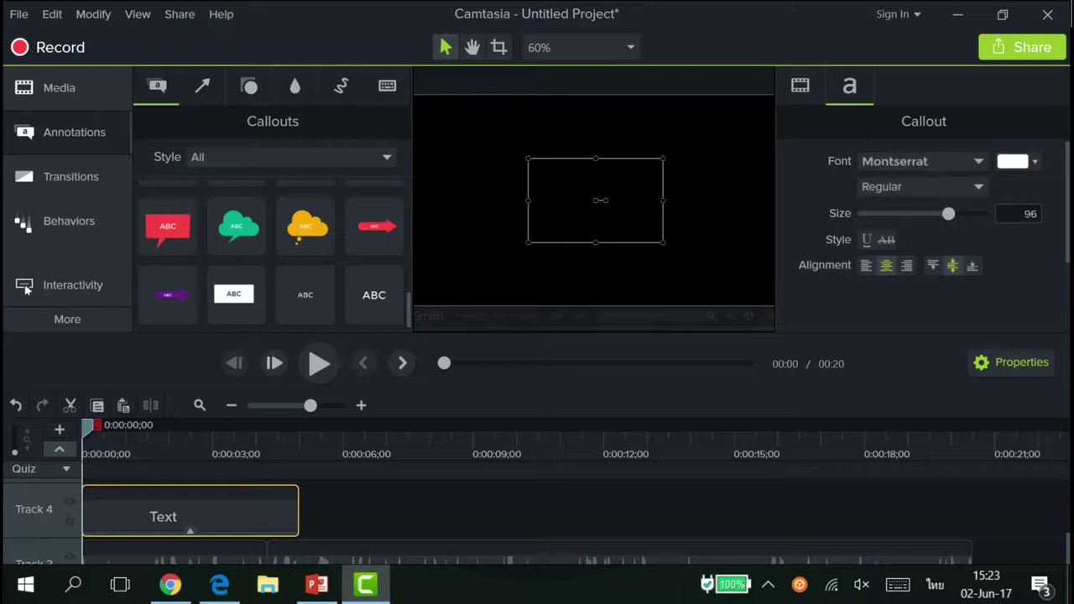
key("grave")
key("grave")
type("ขอ")
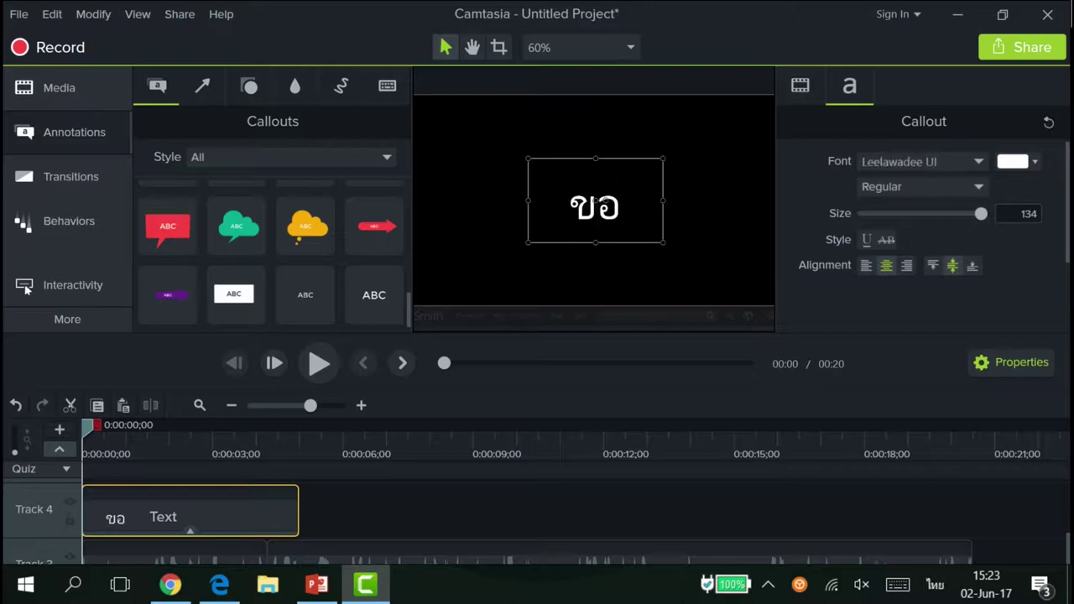
type("ต้อนรับเข้าสู")
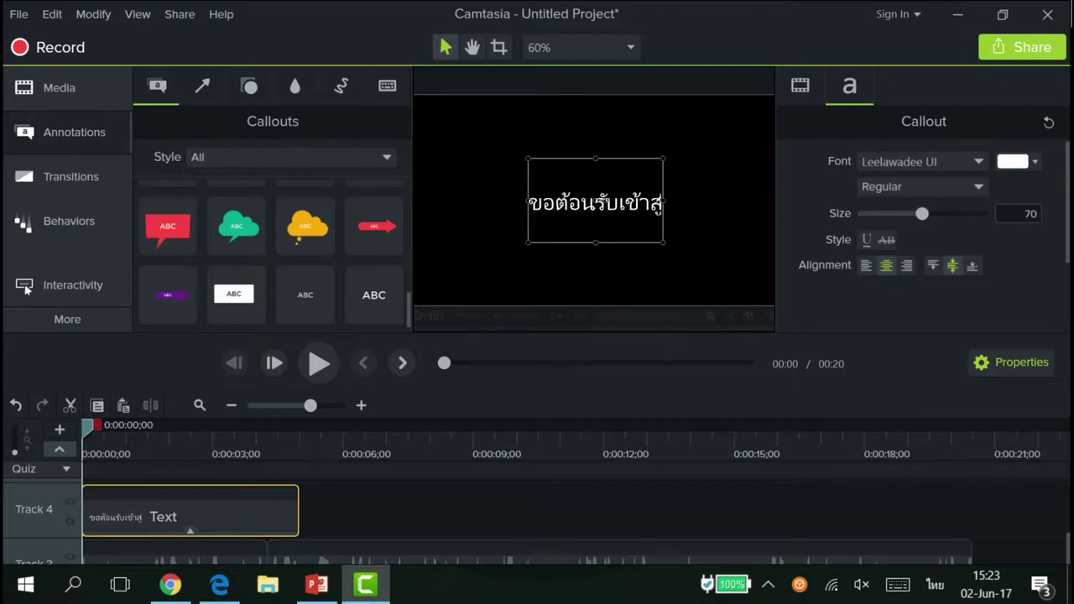
type("่การ")
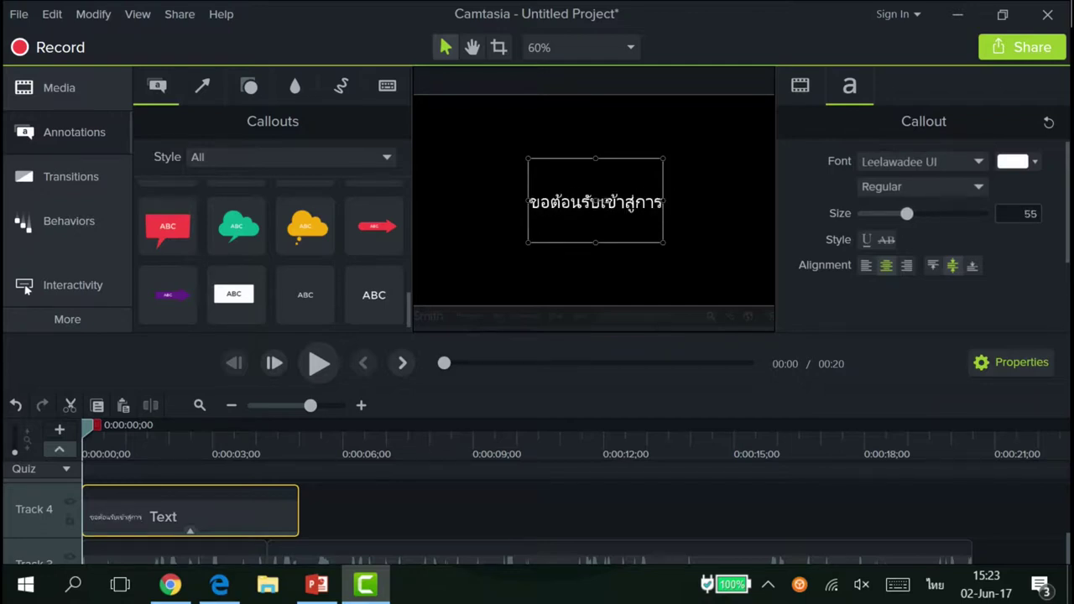
type("สาธิต")
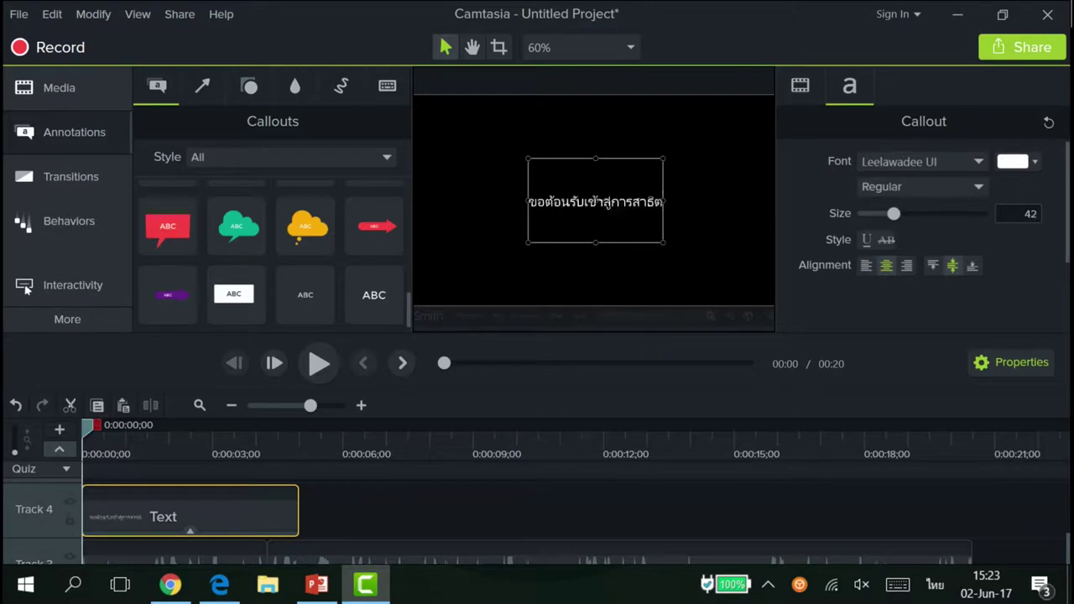
type("การใช้งาน")
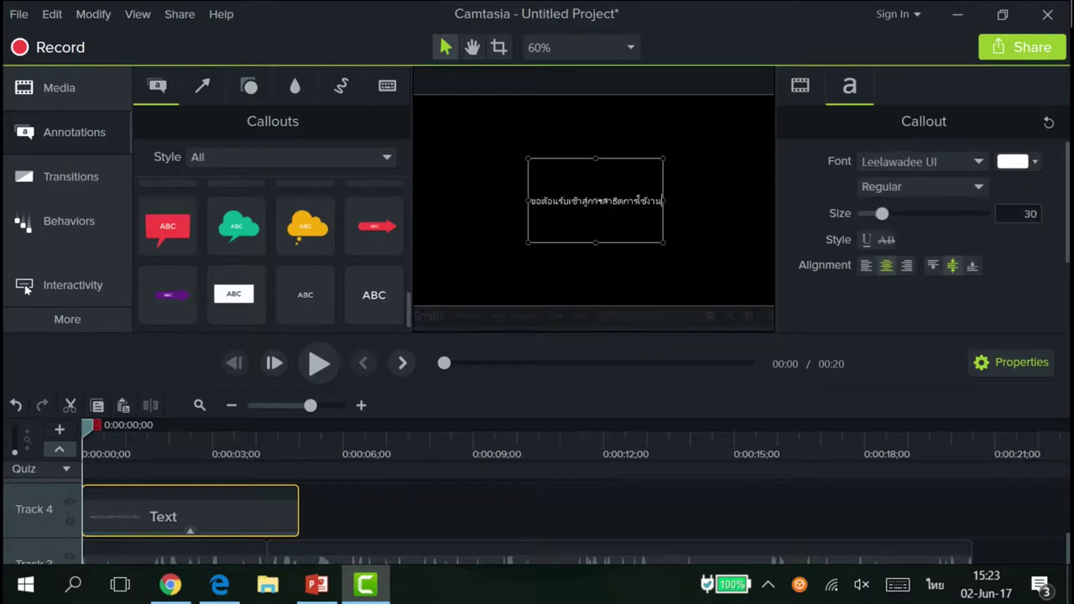
Enlarge the Thai title's text box so the single line spans most of the canvas width.
left_click(686, 247)
left_click(656, 198)
left_click_drag(662, 198, 729, 194)
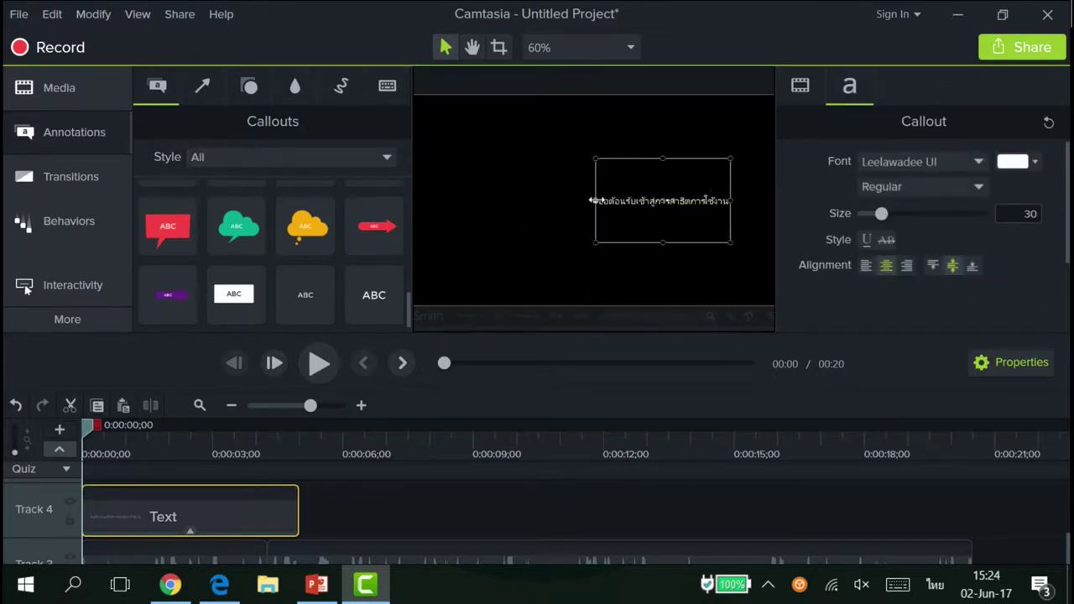
left_click_drag(594, 200, 474, 195)
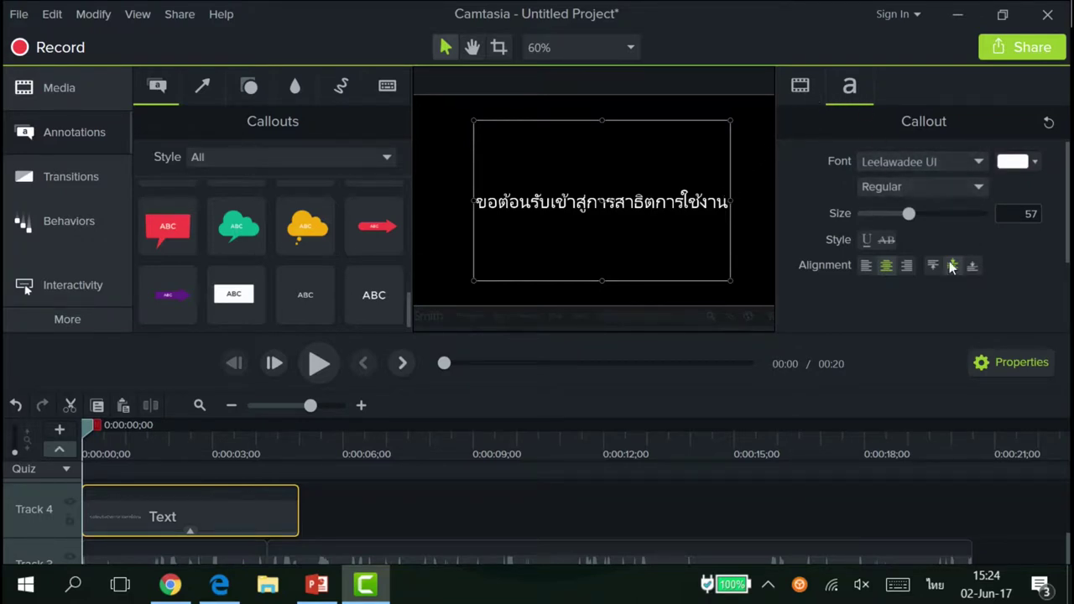
Try to recolor the Thai title with the eyedropper by sampling a color from the callout thumbnails.
left_click(973, 164)
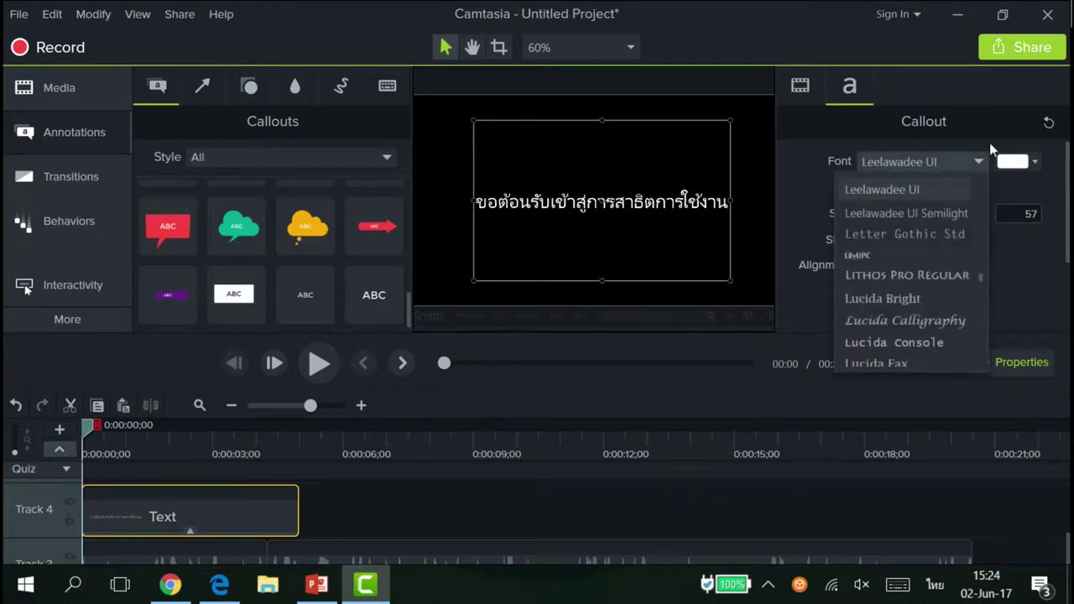
left_click(978, 164)
left_click(1020, 167)
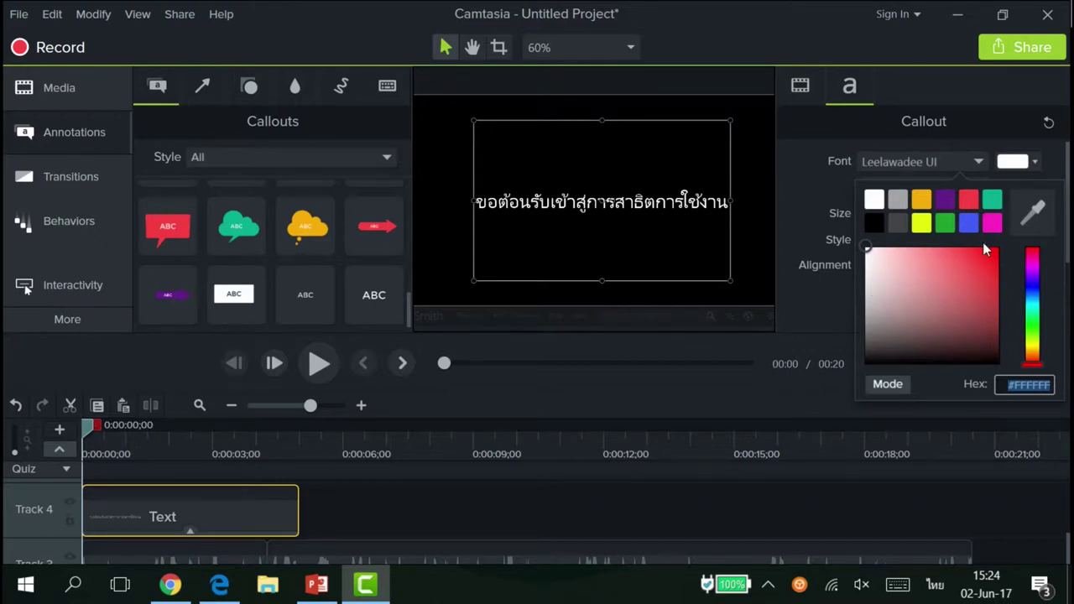
left_click(1039, 211)
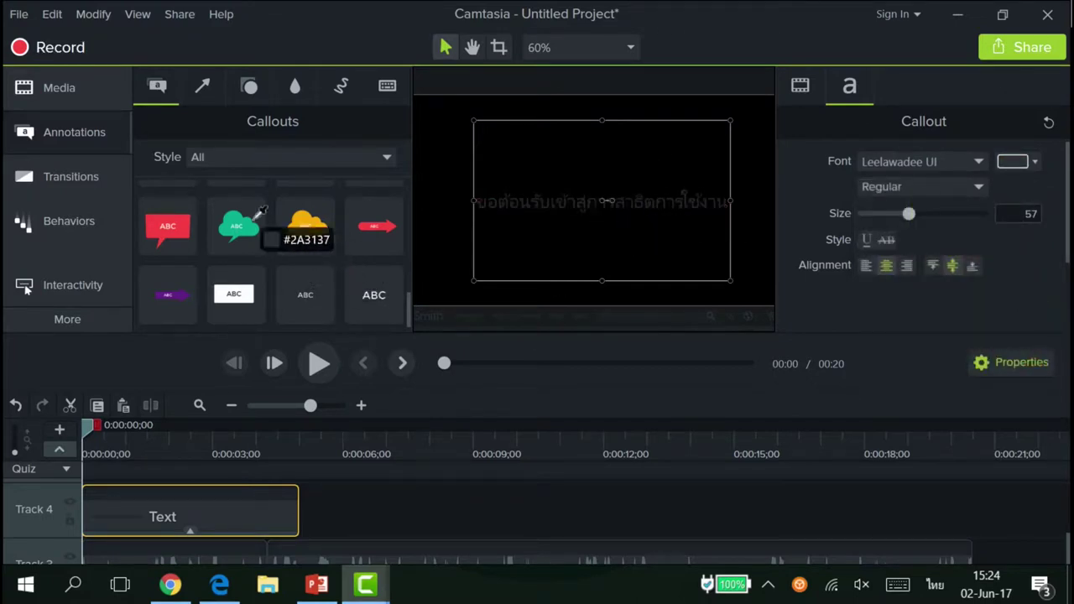
left_click(301, 220)
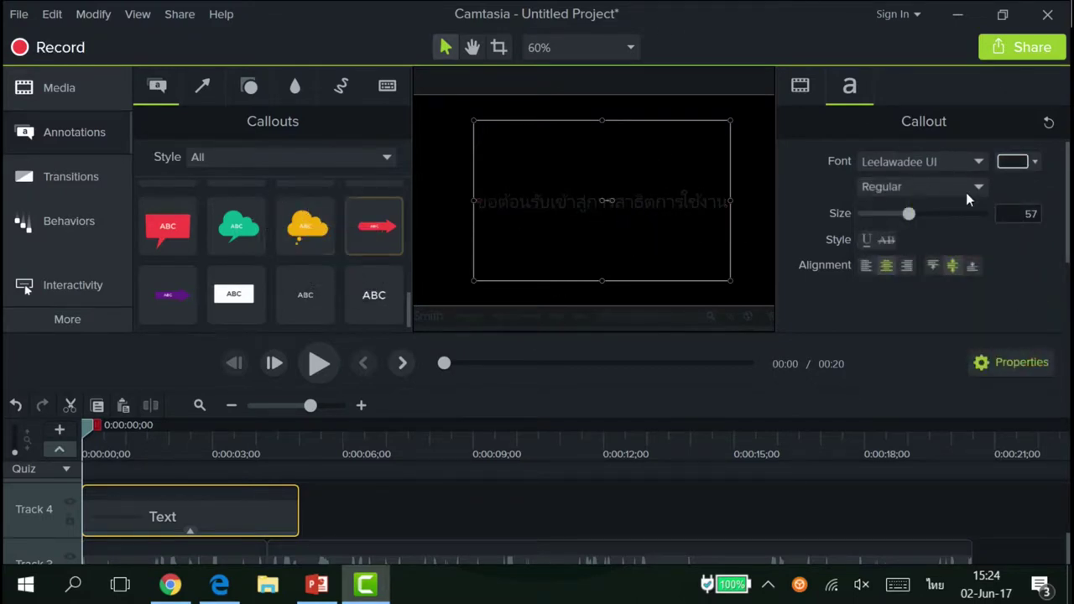
Color the Thai title text red and increase its font size to 60.
left_click(1025, 164)
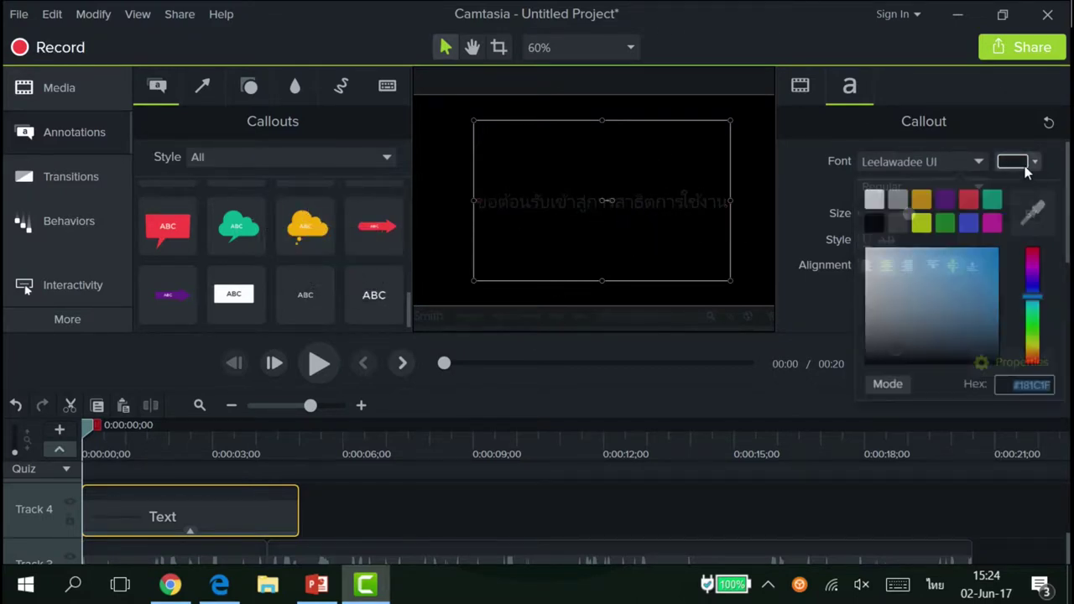
left_click(973, 201)
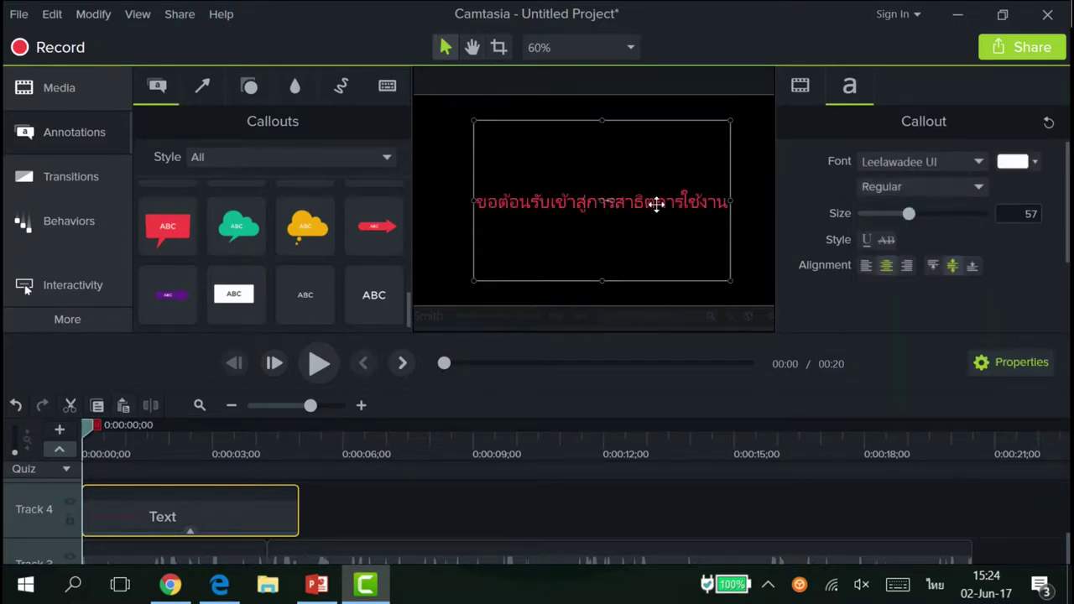
mouse_move(909, 216)
left_mouse_down()
mouse_move(897, 216)
mouse_move(913, 217)
left_mouse_up()
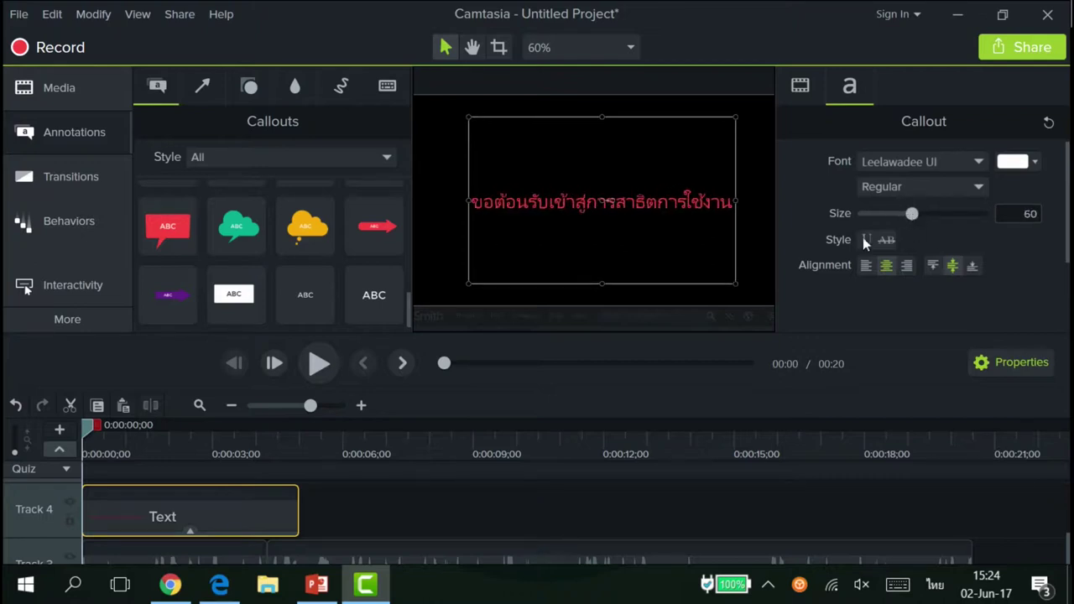
Shrink the Thai title's text box to the height of its line and place it at the canvas's lower edge.
left_click_drag(693, 204, 696, 182)
left_click_drag(600, 261, 643, 283)
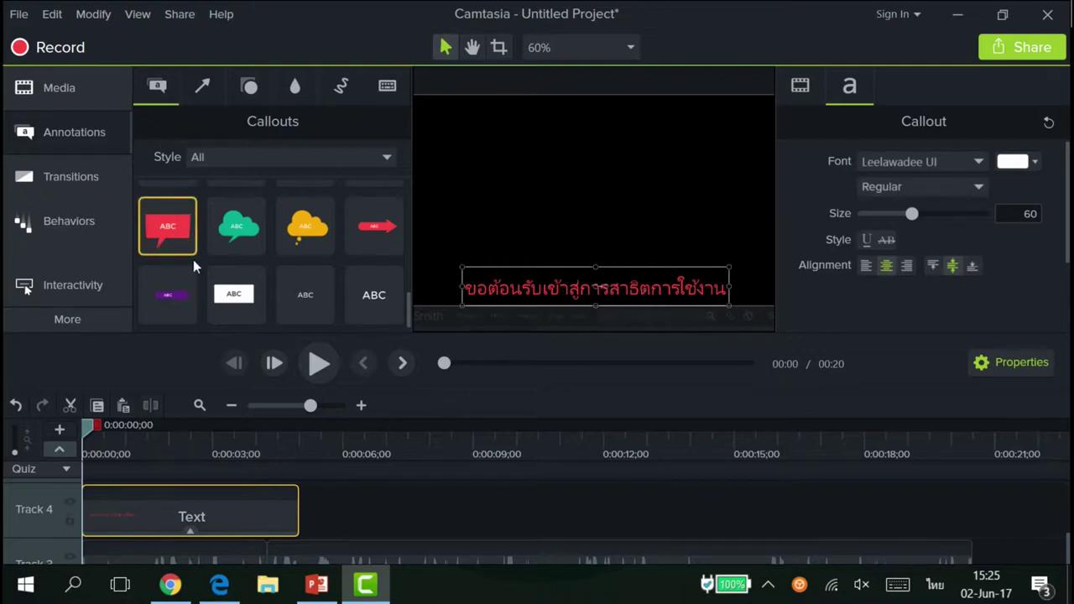
Add the white rectangle callout directly after the title on Track 4 and set the playhead to 0:00:06;15 without keeping a quiz marker.
left_click_drag(236, 294, 300, 518)
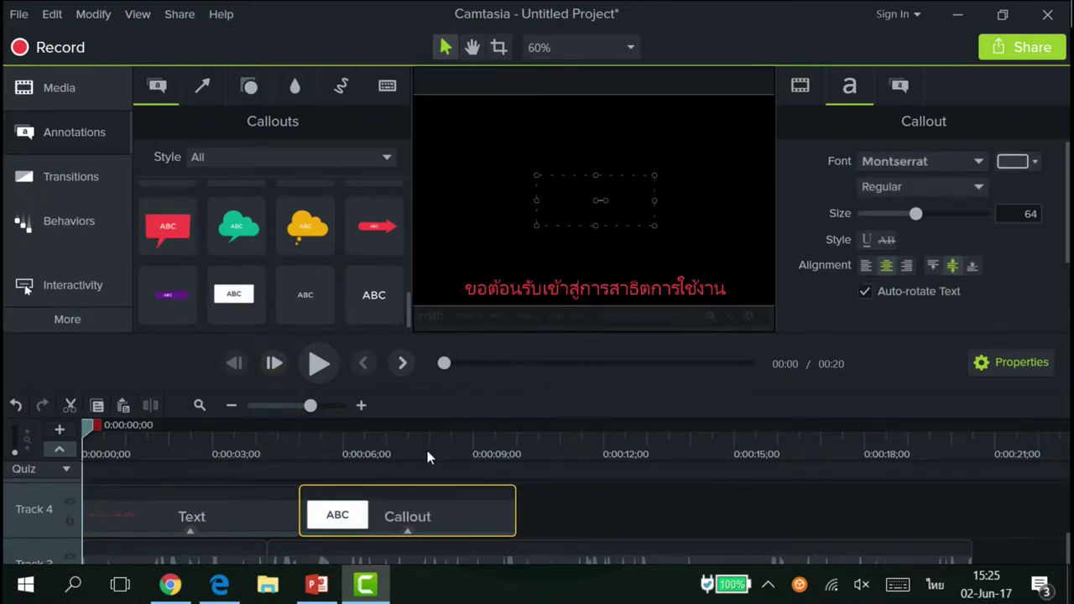
left_click(369, 478)
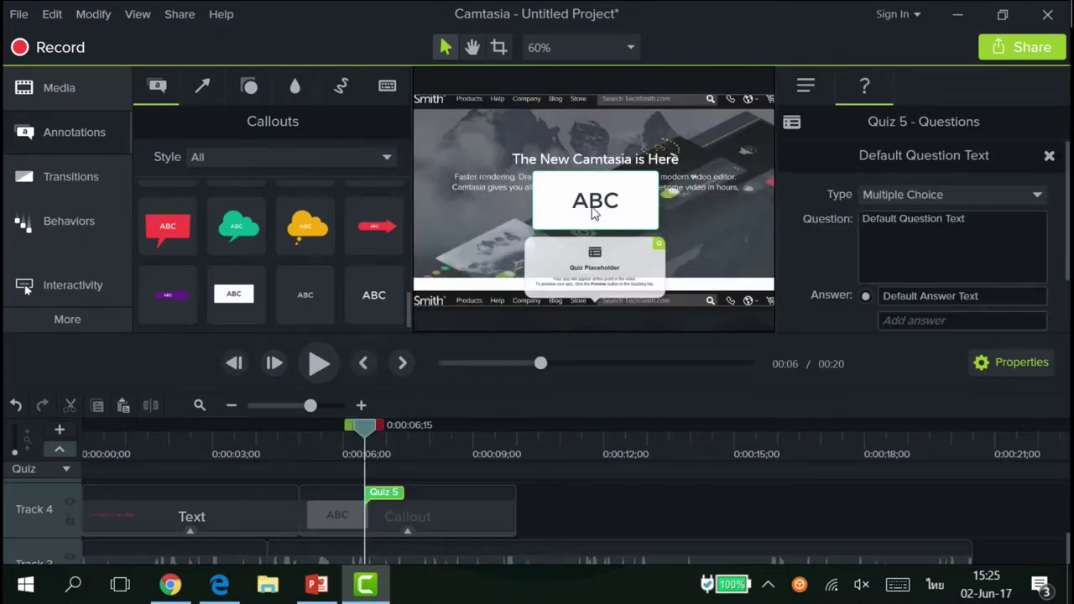
left_click_drag(386, 495, 532, 235)
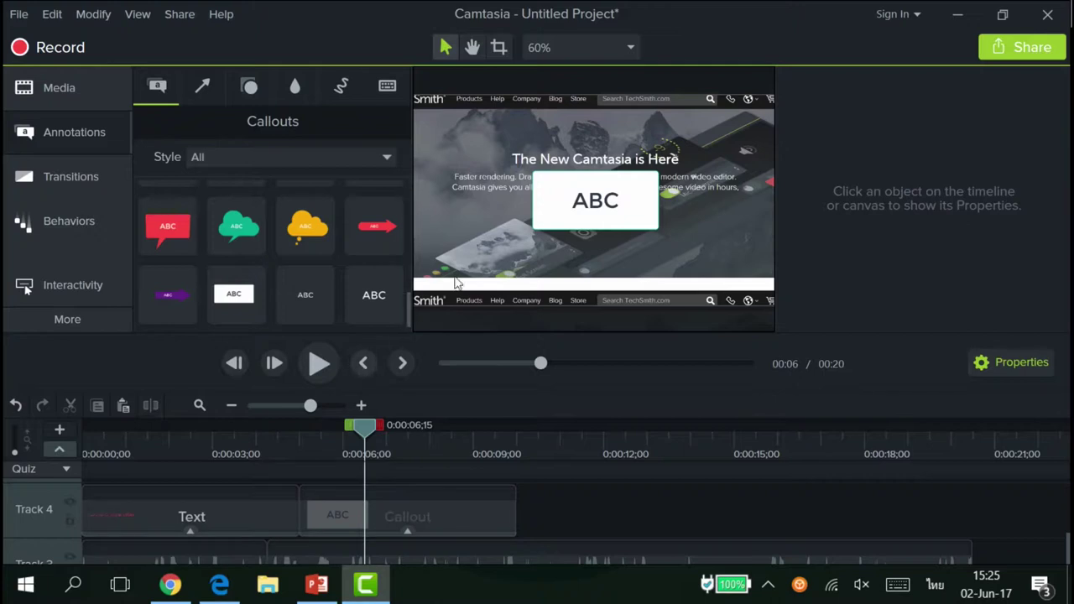
Replace the white callout's placeholder text with "Camtasia Studio".
left_click(587, 216)
left_click(596, 206)
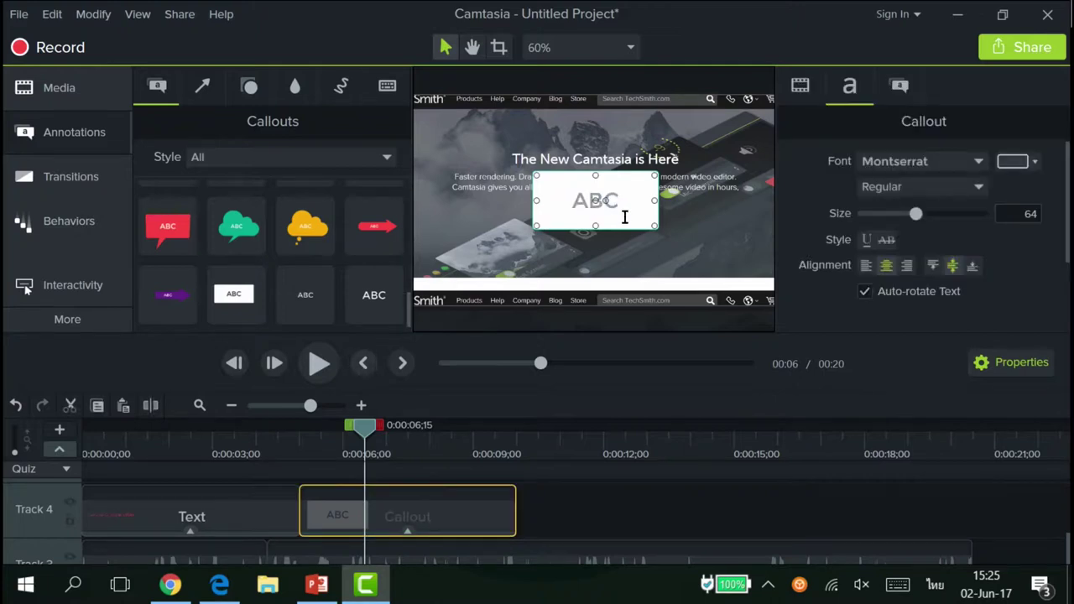
type("สท")
key("BackSpace")
key("BackSpace")
key("grave")
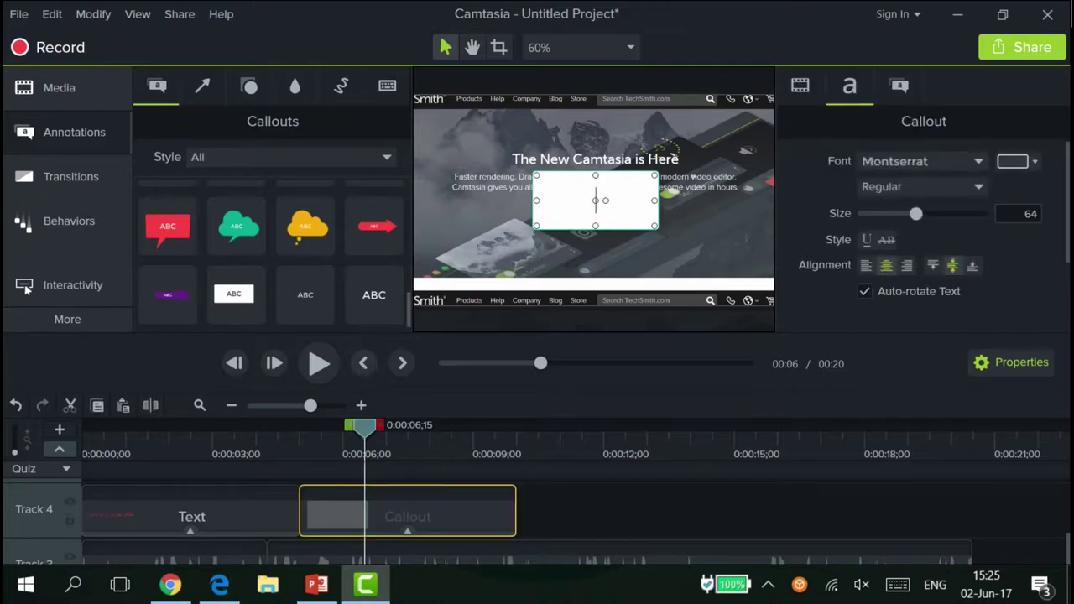
type("Cam")
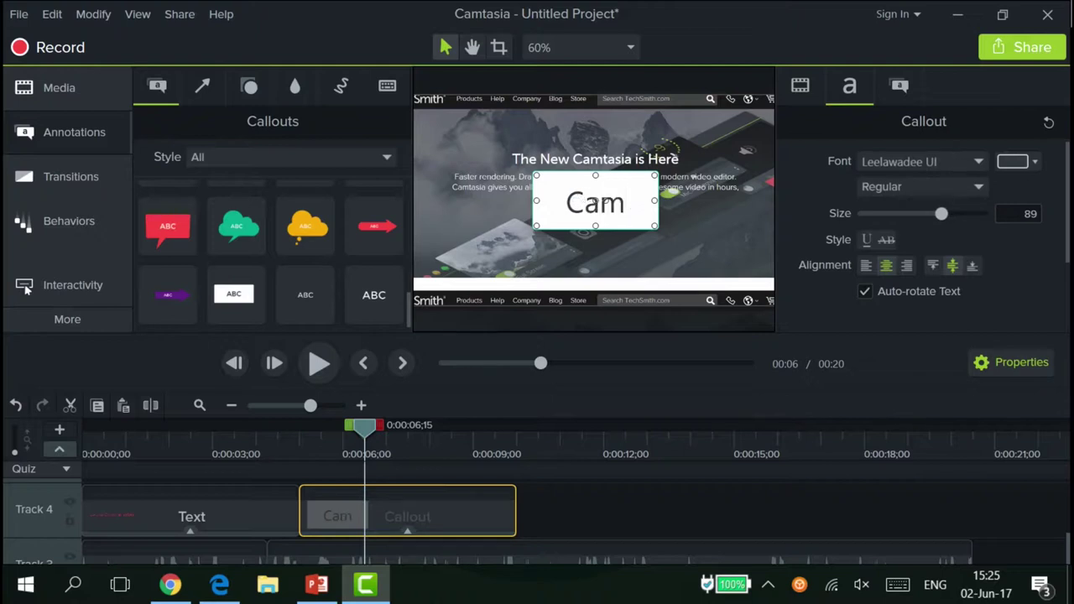
type("tasia Stud")
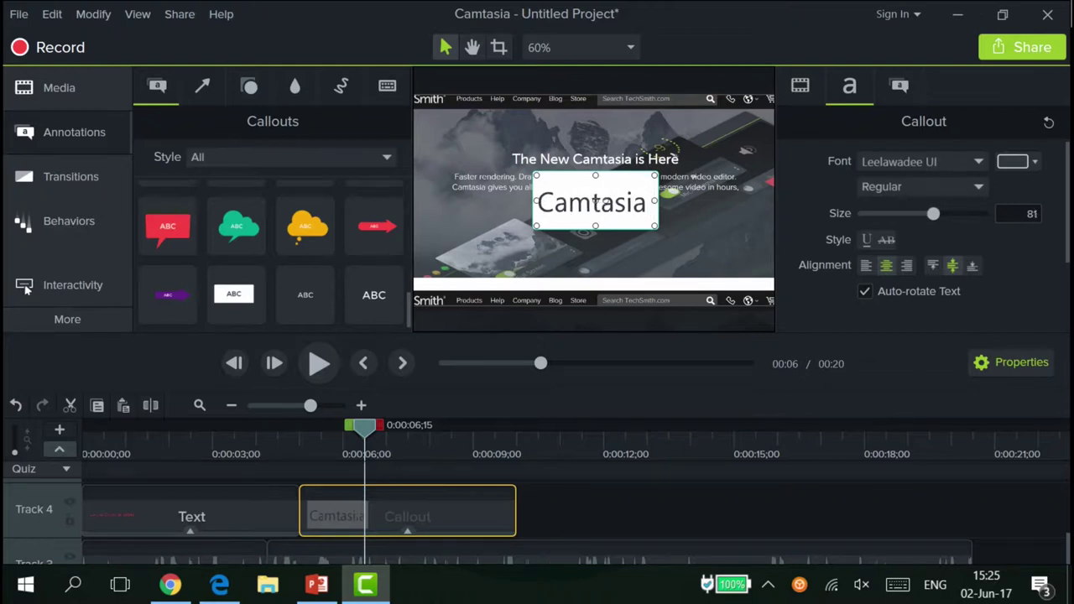
type("io")
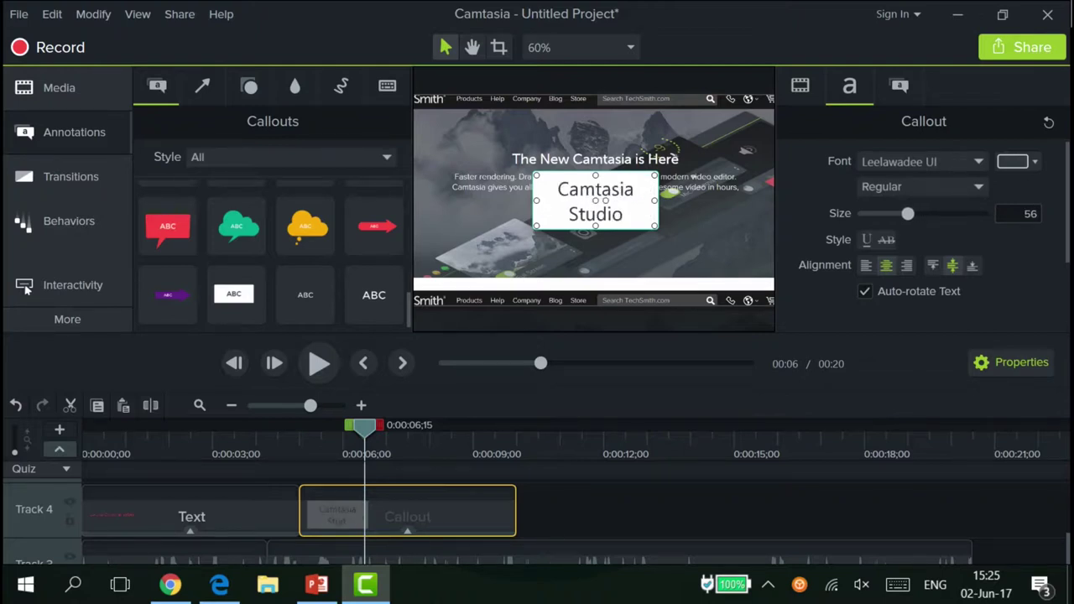
Move the "Camtasia Studio" callout down below the web page's description and color its text purple (#632289).
left_click(649, 236)
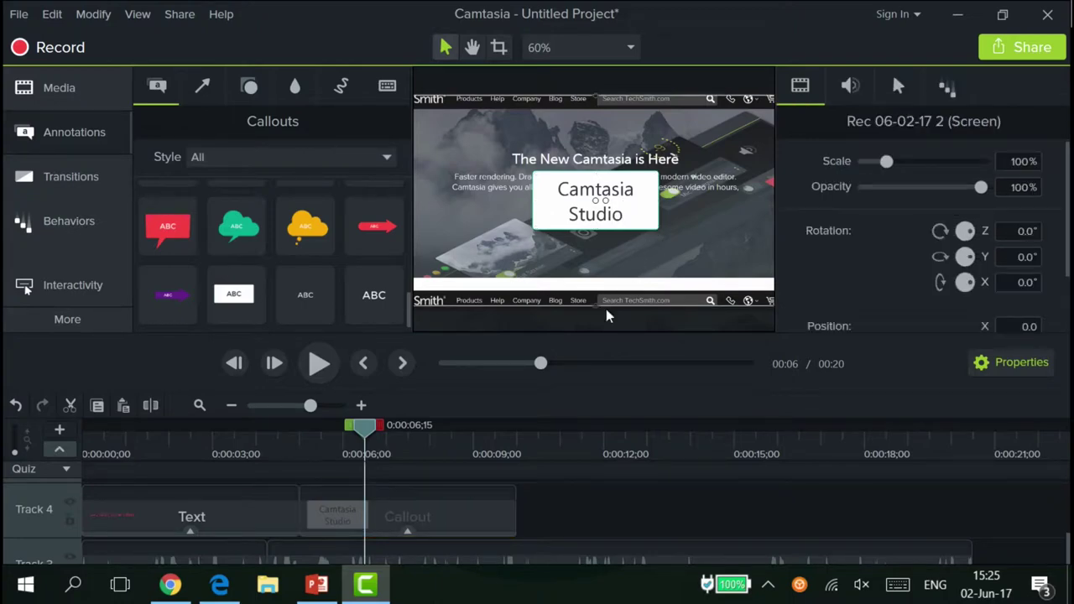
left_click_drag(638, 192, 639, 225)
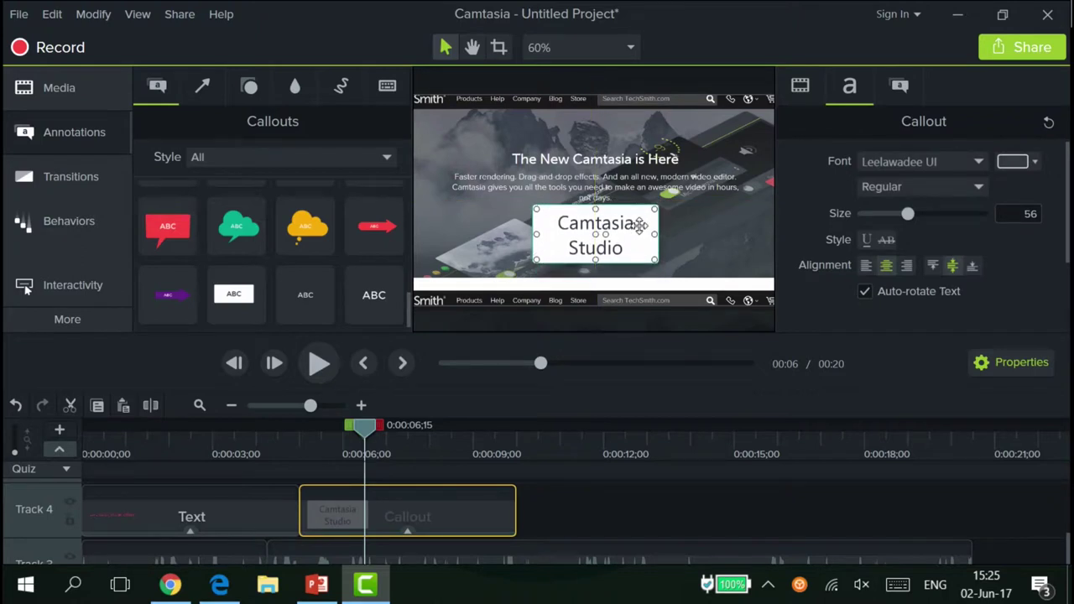
left_click(1010, 162)
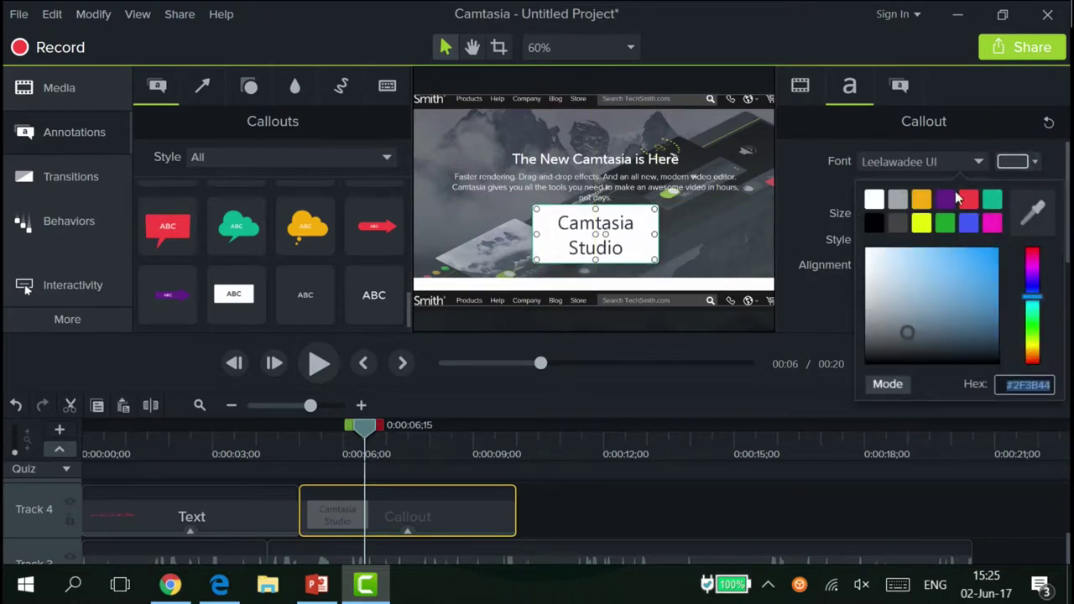
left_click(946, 199)
left_click(1012, 163)
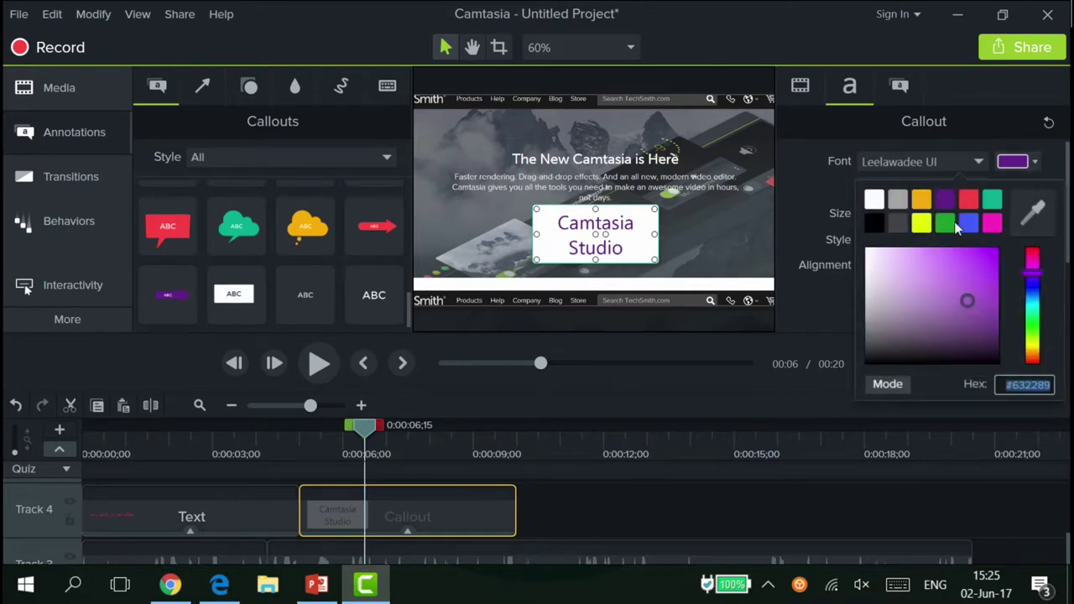
left_click(577, 7)
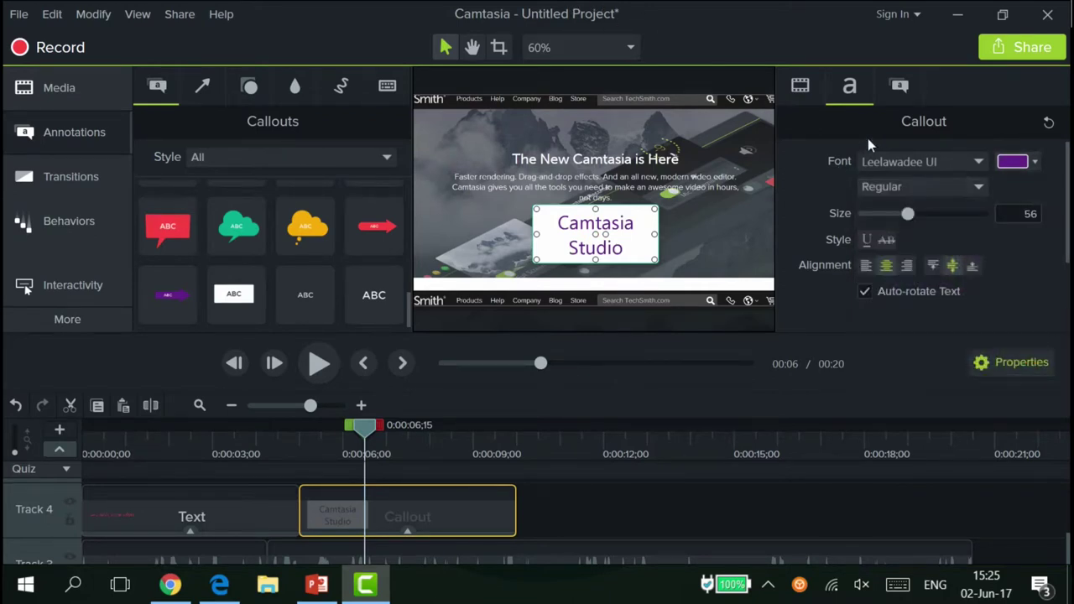
Give the "Camtasia Studio" callout a solid orange fill with a gray outline and reduce its opacity so the page shows through.
left_click(899, 86)
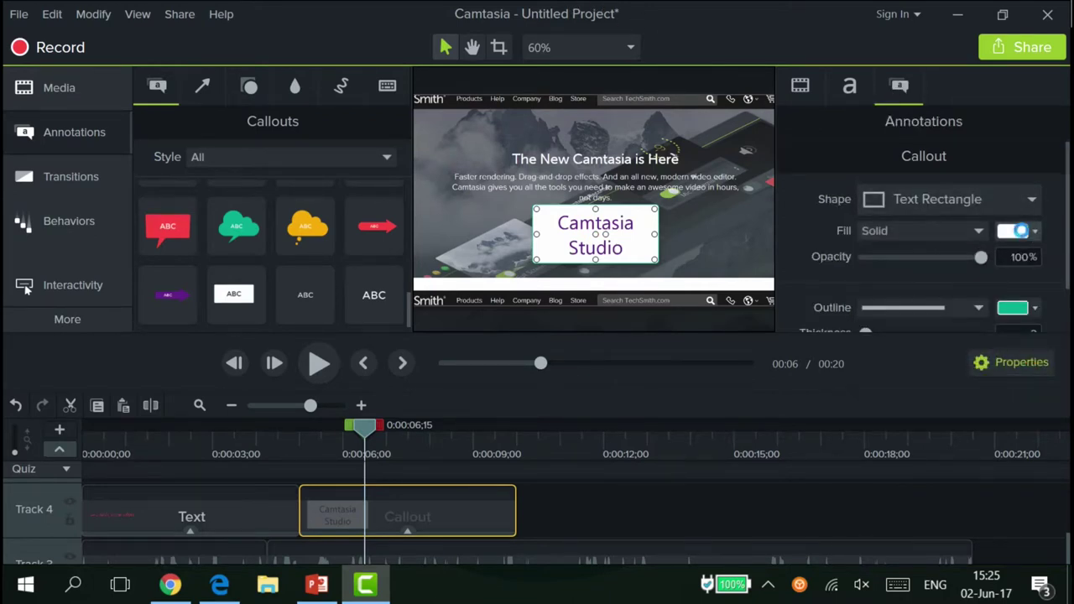
left_click(1017, 233)
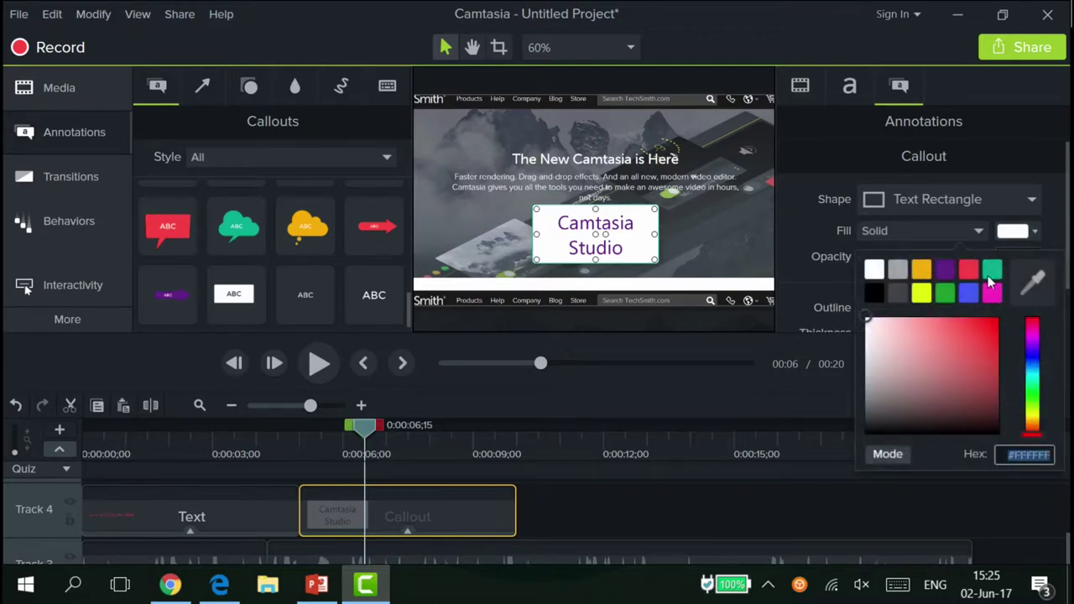
left_click(920, 269)
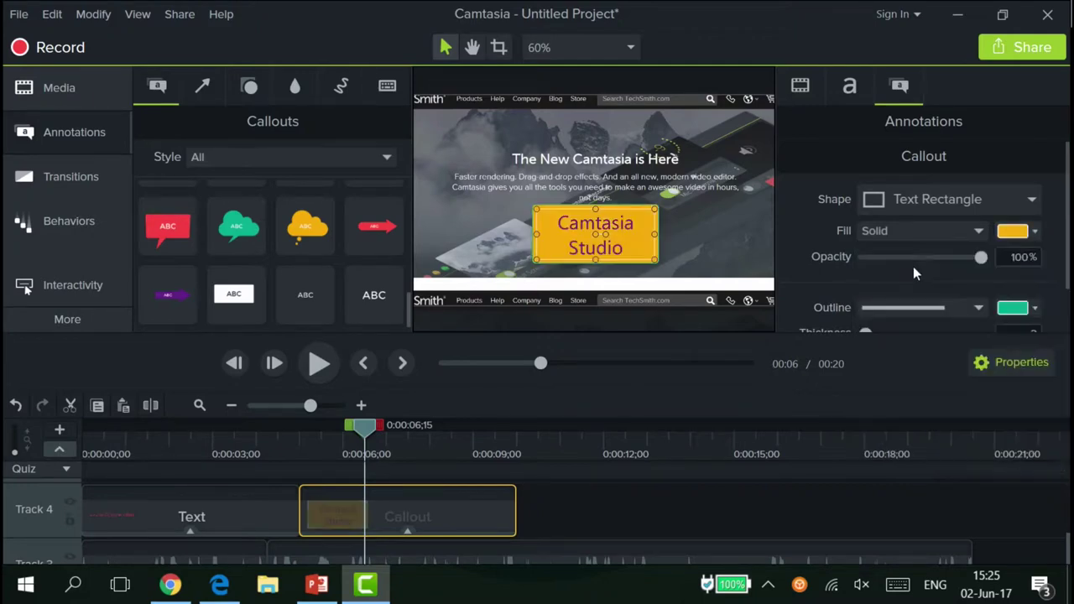
left_click(1014, 307)
left_click(895, 346)
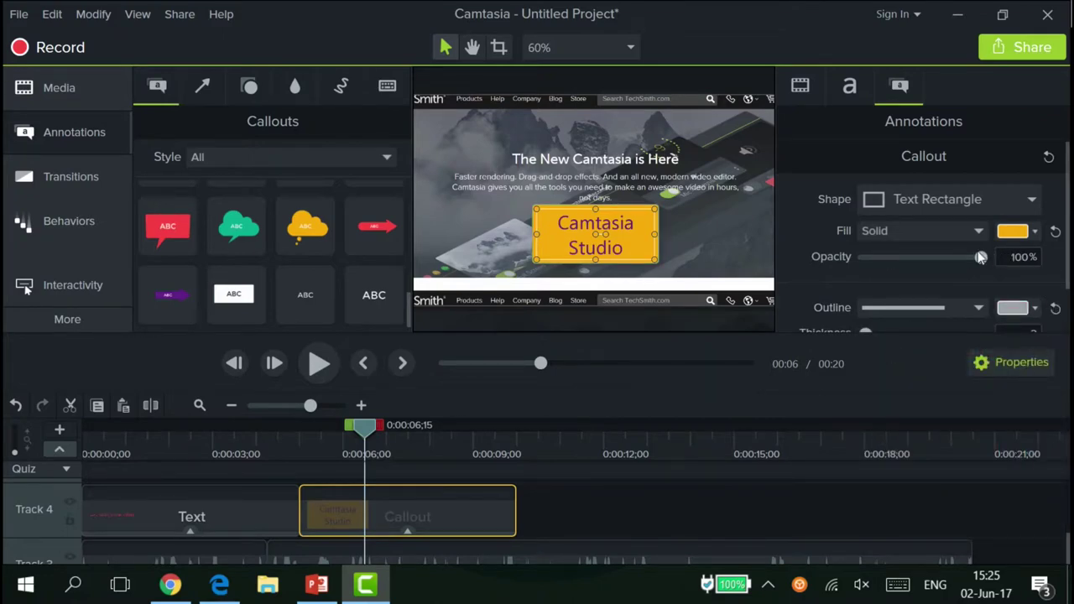
left_click_drag(979, 264, 939, 262)
Color the "Camtasia Studio" callout's text white.
left_click(852, 91)
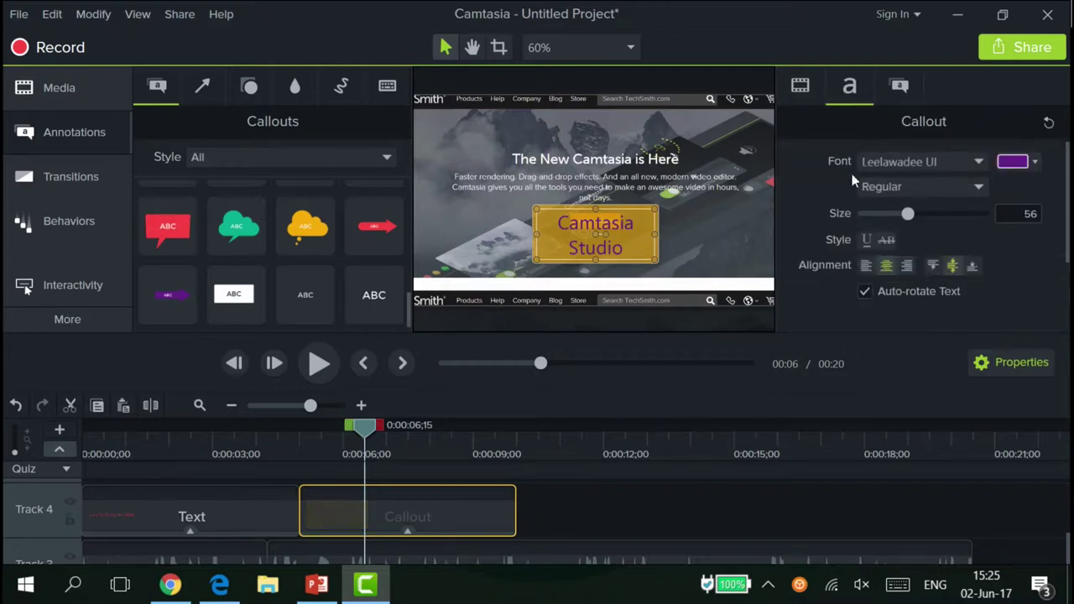
left_click(1015, 162)
left_click(873, 200)
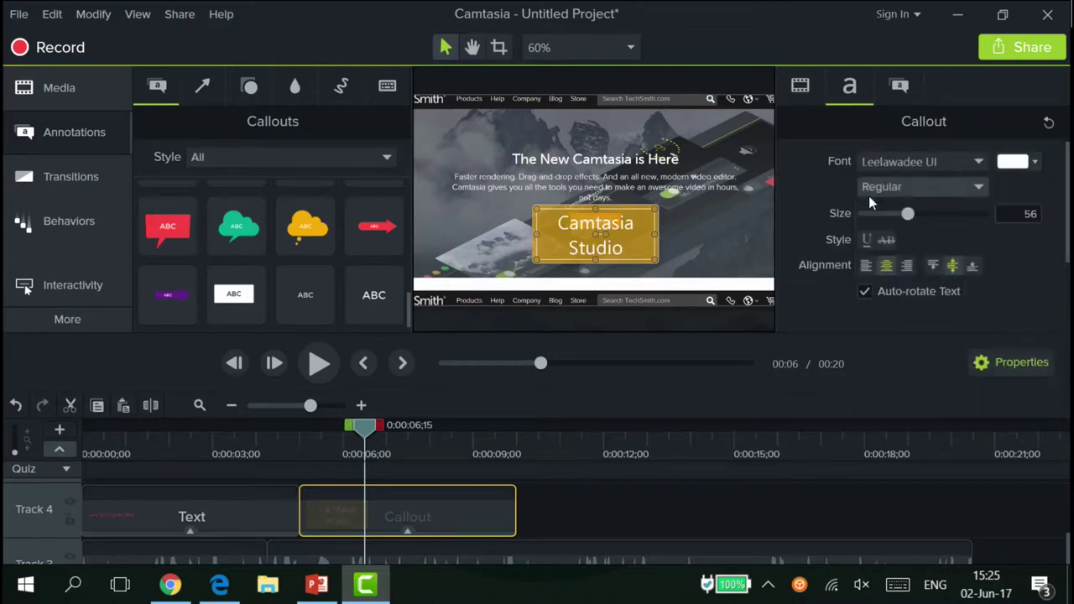
Move the "Camtasia Studio" callout slightly up so it covers the web page's Learn More button.
left_click(642, 273)
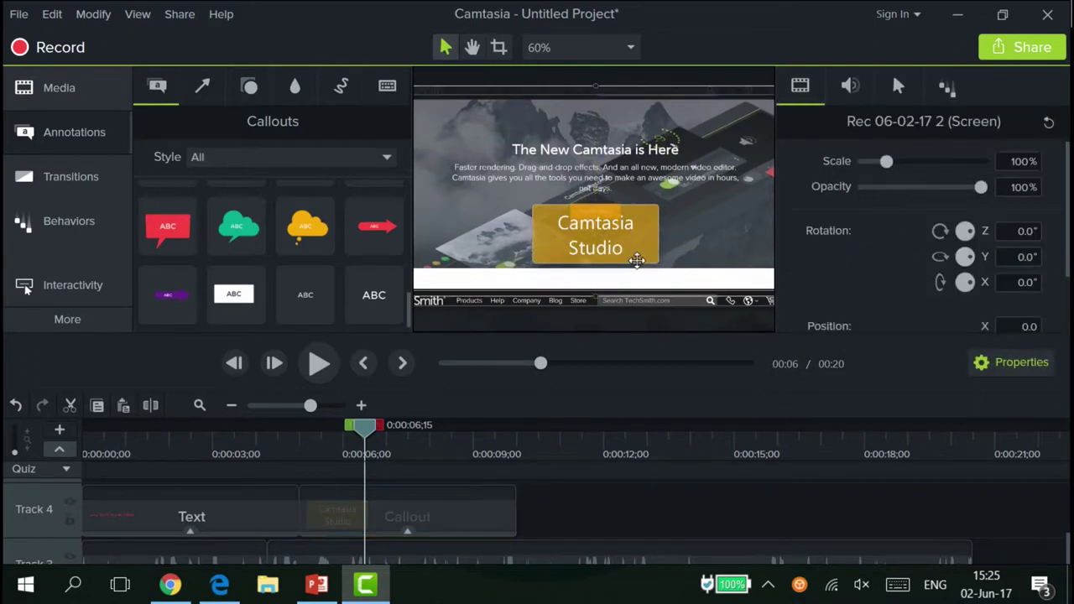
left_click_drag(636, 249, 638, 239)
left_click(710, 232)
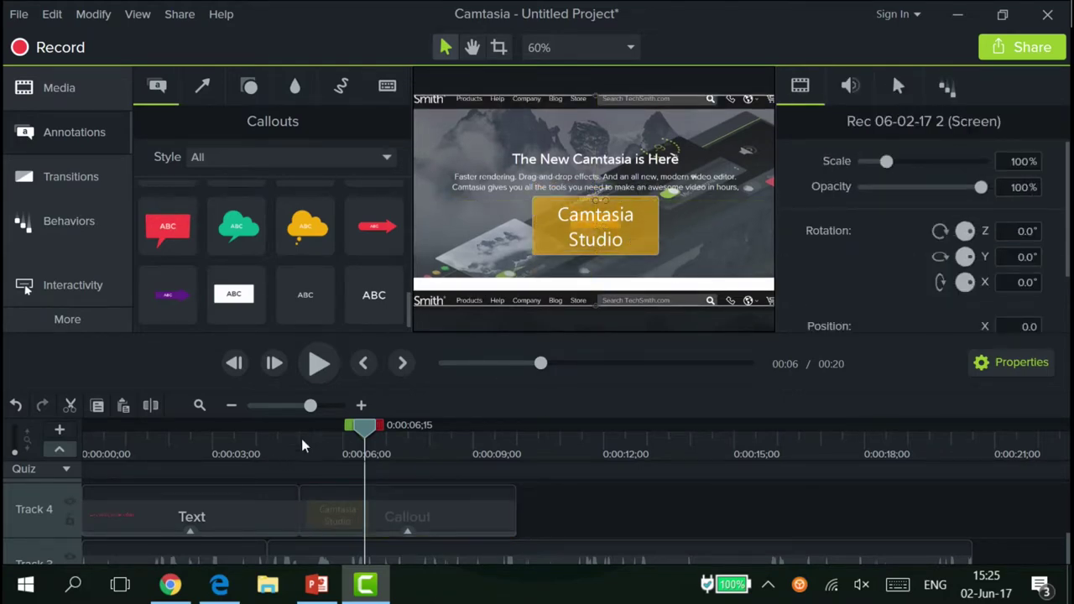
Play the project from the beginning to review the Thai title and the "Camtasia Studio" callout, stopping after both clips.
left_click_drag(350, 431, 48, 437)
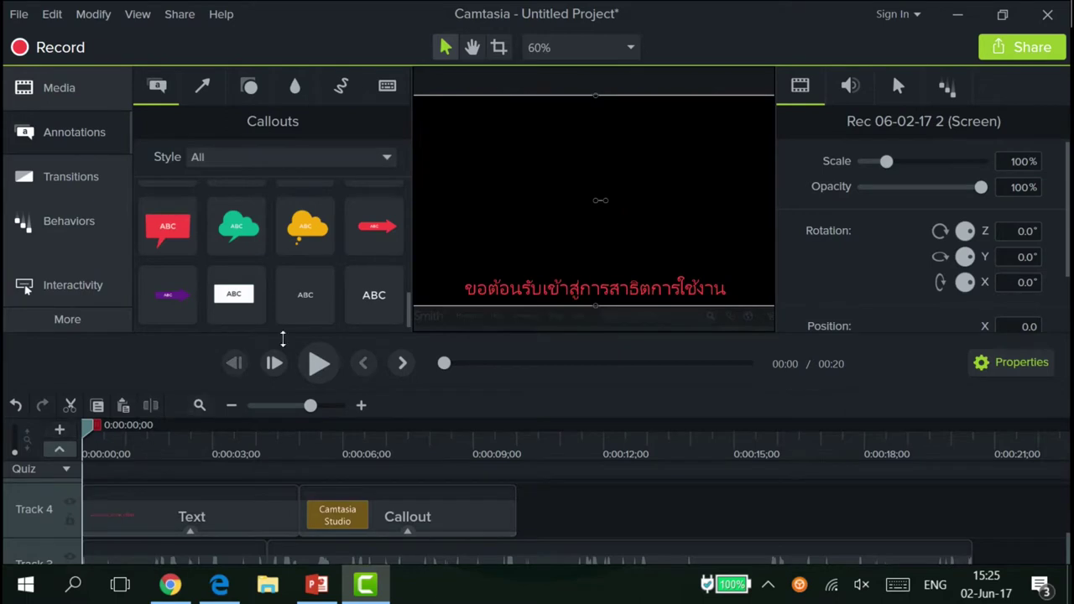
left_click(319, 360)
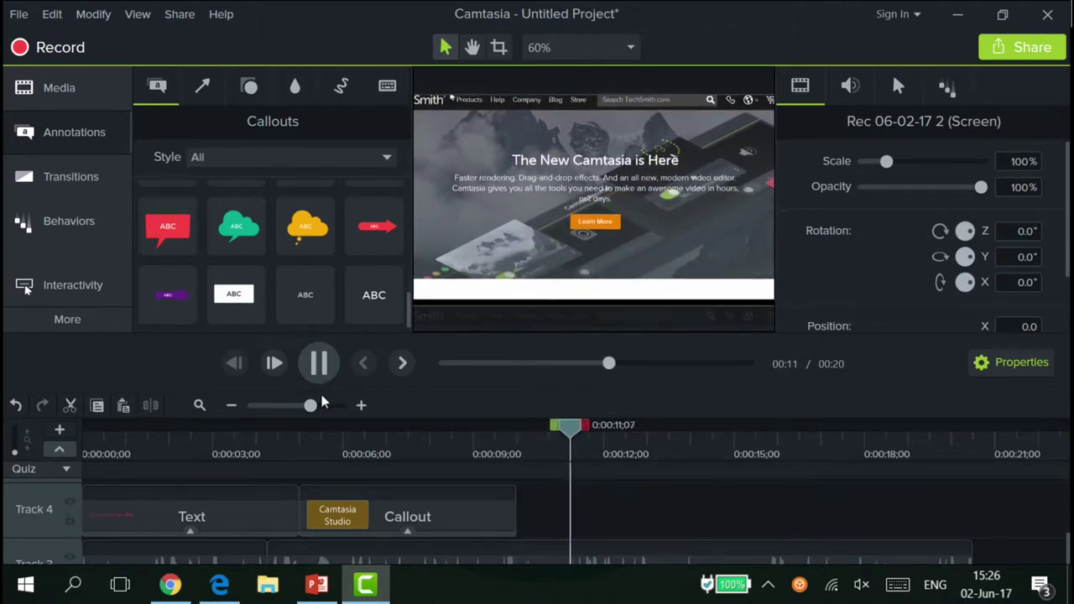
key("space")
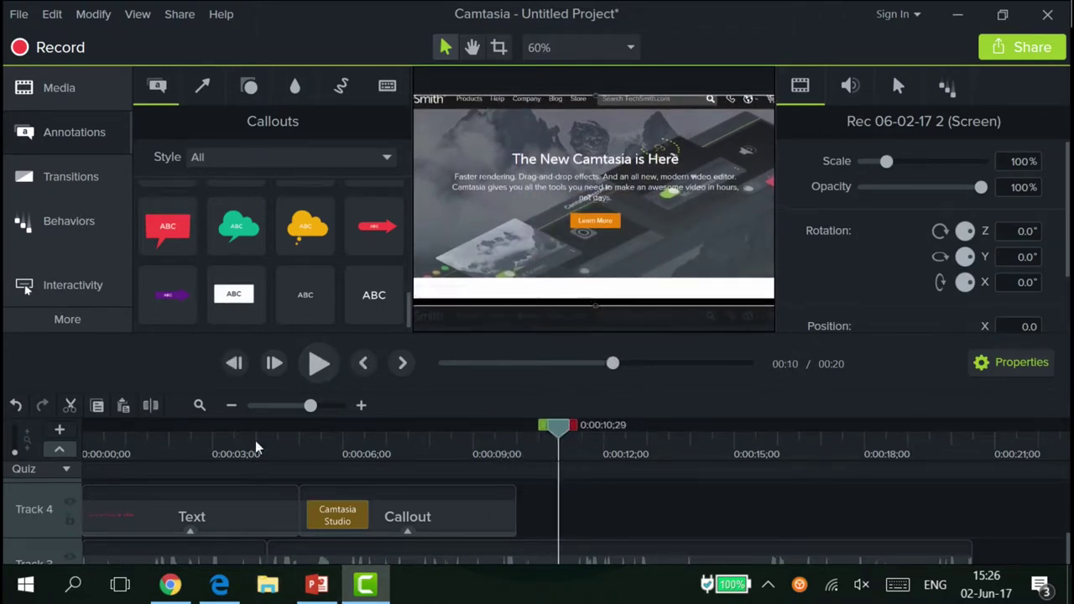
Apply the Fade behavior to the Thai title clip on Track 4 and preview it from the start of the timeline.
left_click_drag(587, 432, 25, 445)
left_click(52, 228)
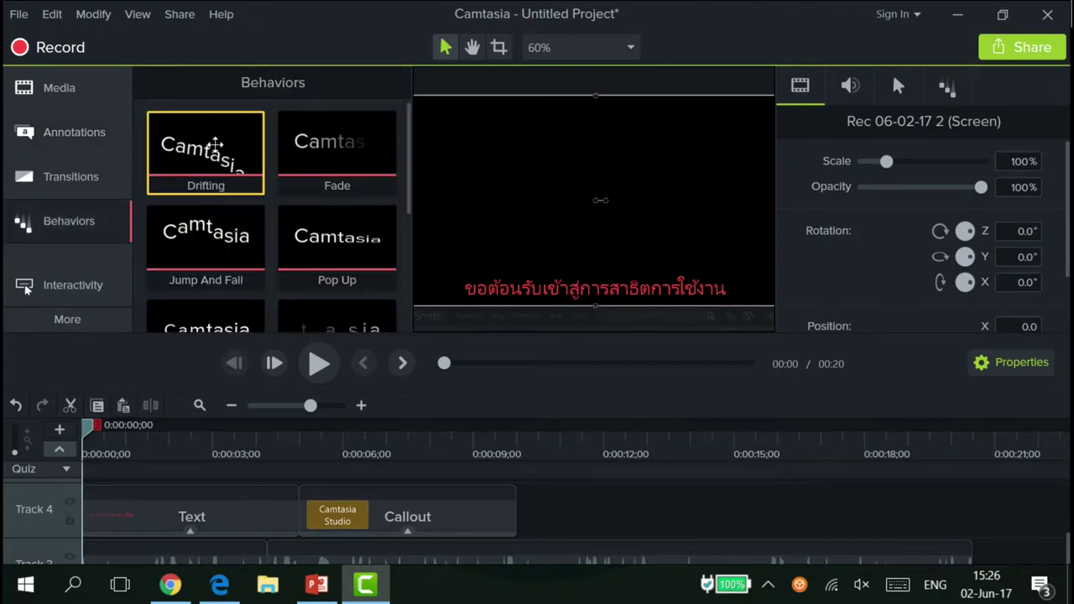
scroll(244, 210, "down", 5)
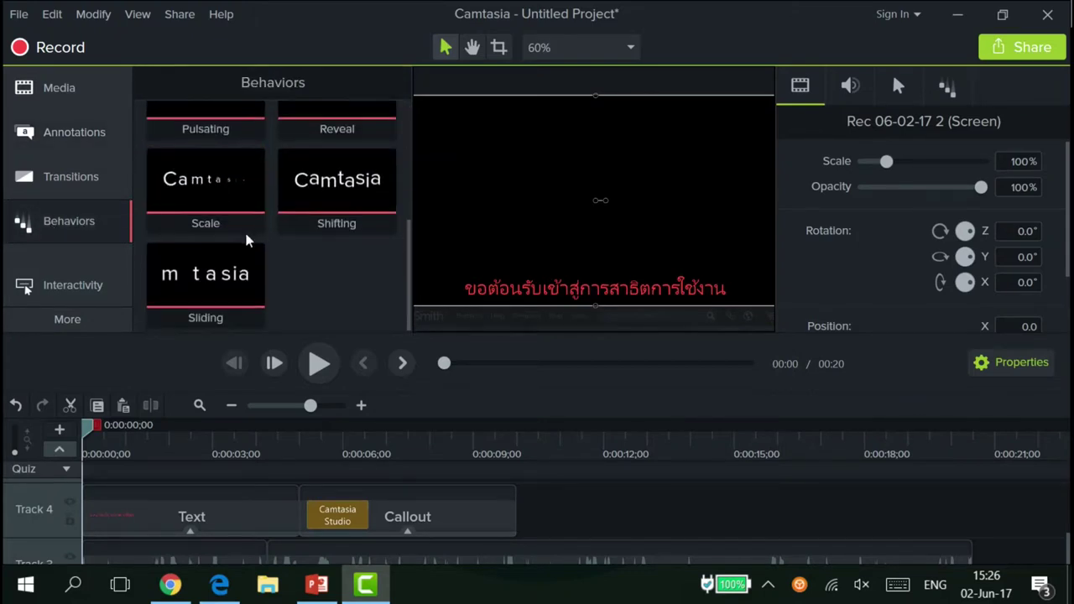
scroll(243, 282, "up", 5)
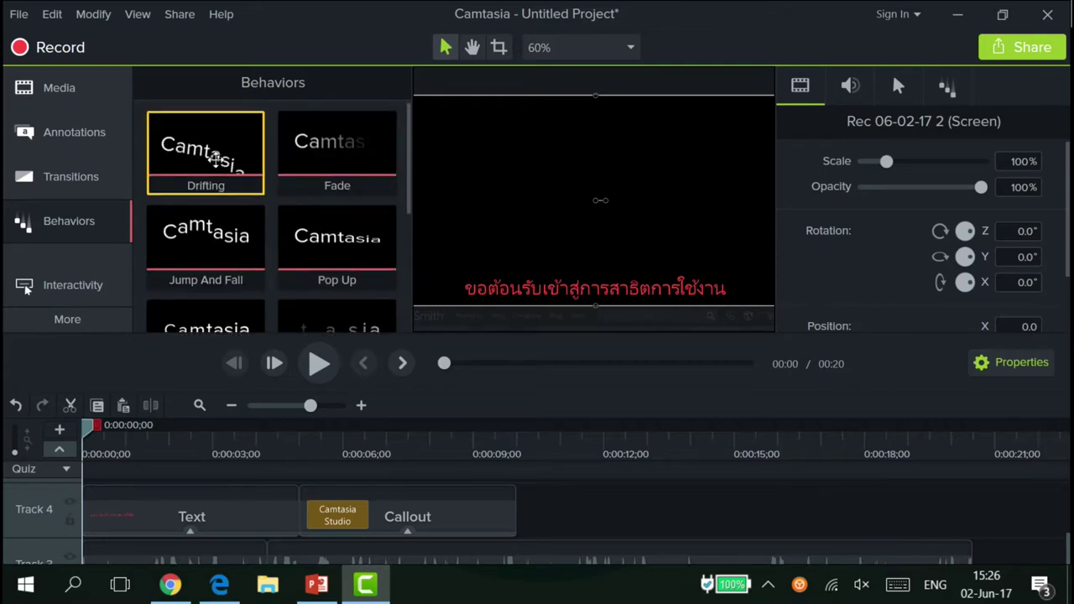
left_click_drag(336, 140, 169, 526)
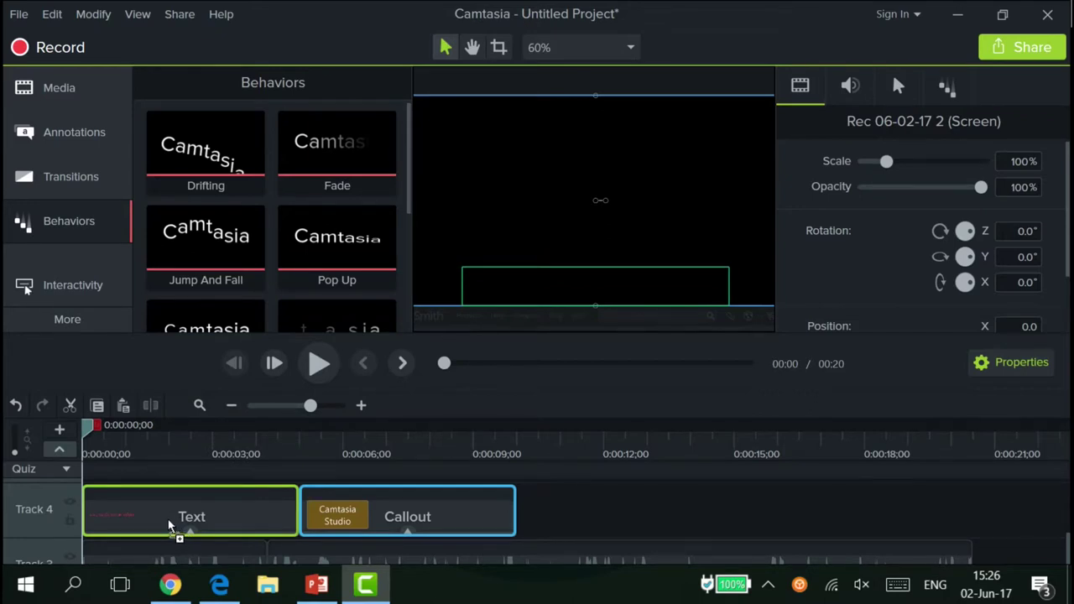
left_click_drag(169, 526, 168, 526)
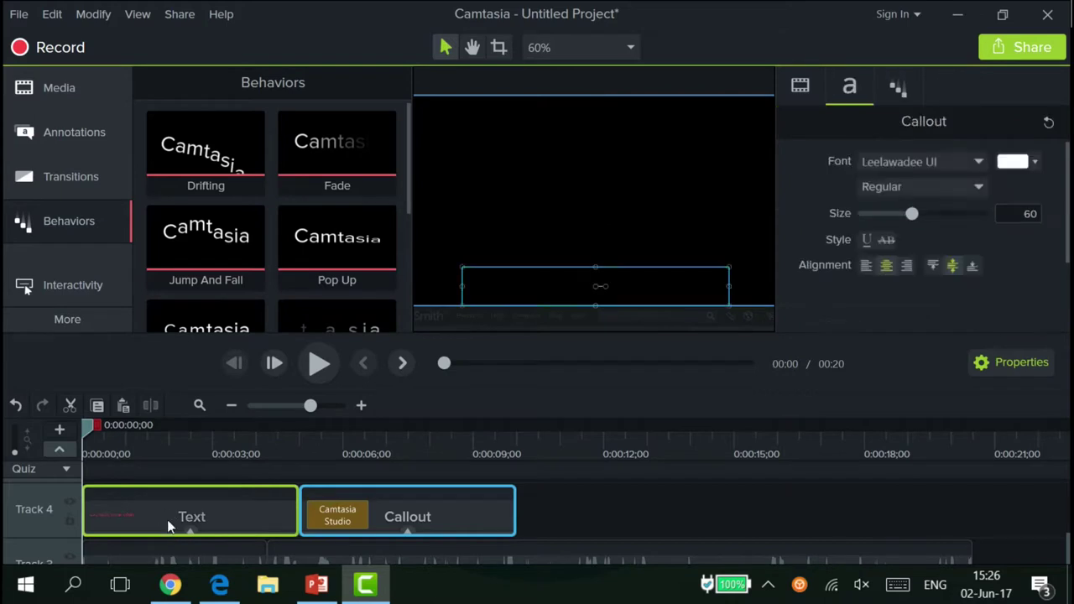
left_click(321, 369)
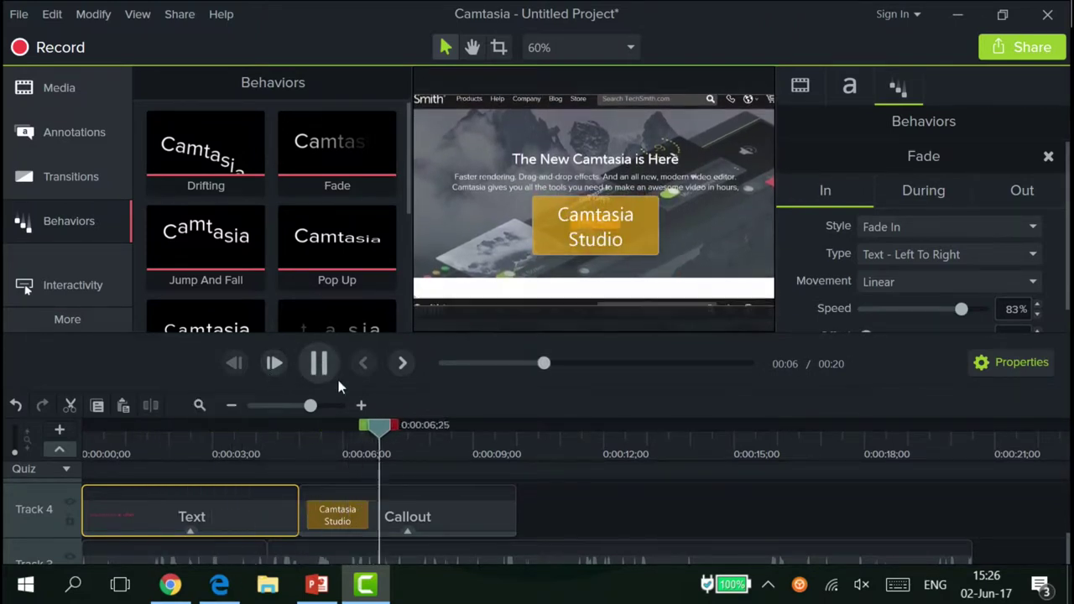
left_click(318, 362)
Apply the Pulsating behavior to the "Camtasia Studio" callout on Track 4 and play the project from near the start.
scroll(206, 233, "down", 3)
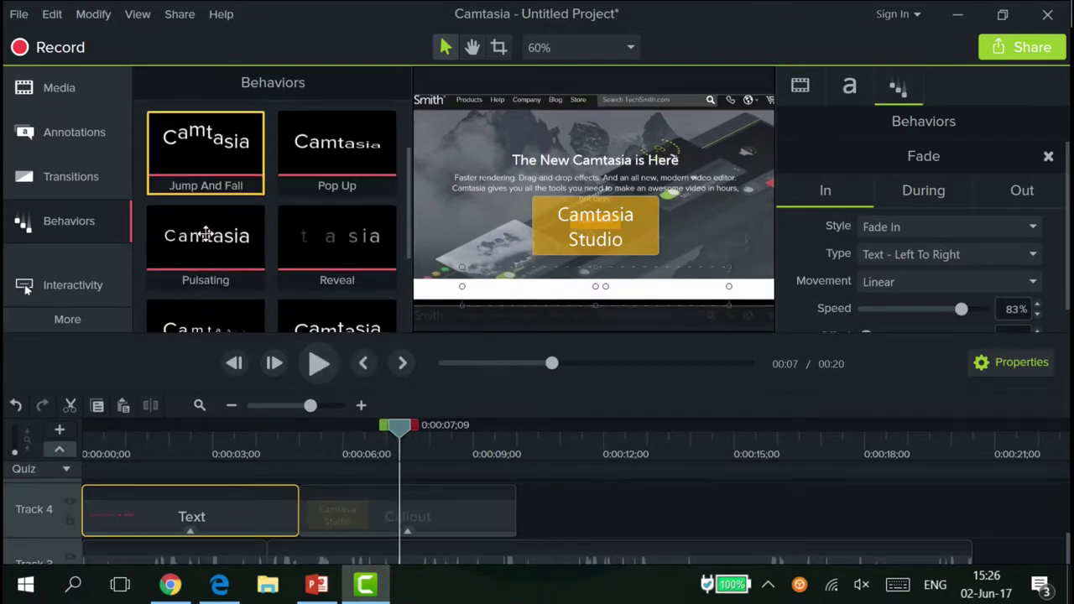
left_click_drag(348, 414, 353, 504)
left_click_drag(401, 427, 320, 426)
left_click(84, 454)
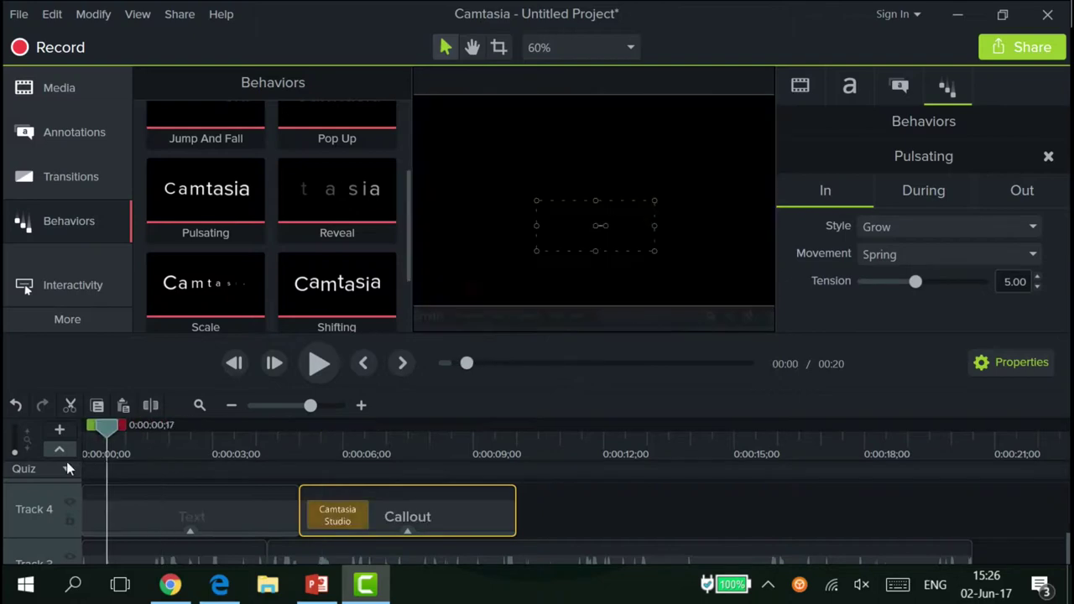
left_click(318, 363)
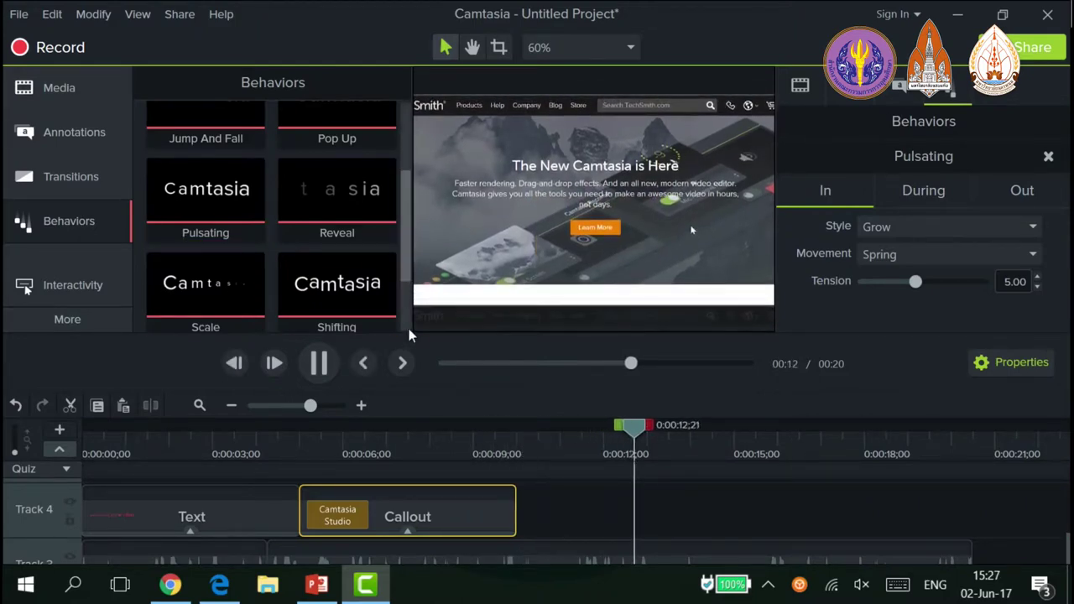
key("space")
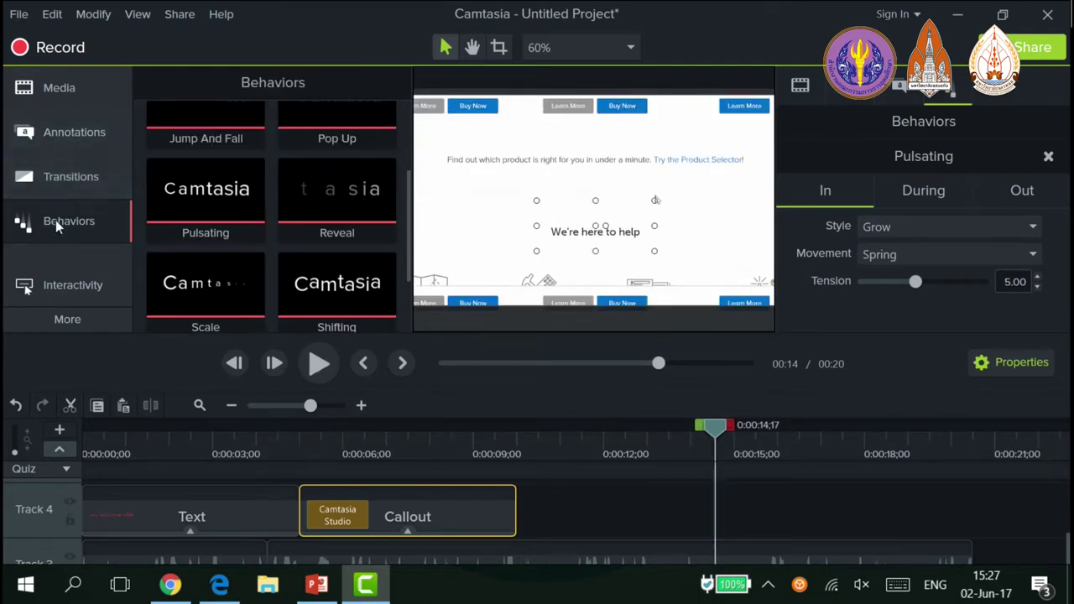
Examine the available behavior presets and the transition presets, including the transition type categories.
scroll(232, 221, "up", 2)
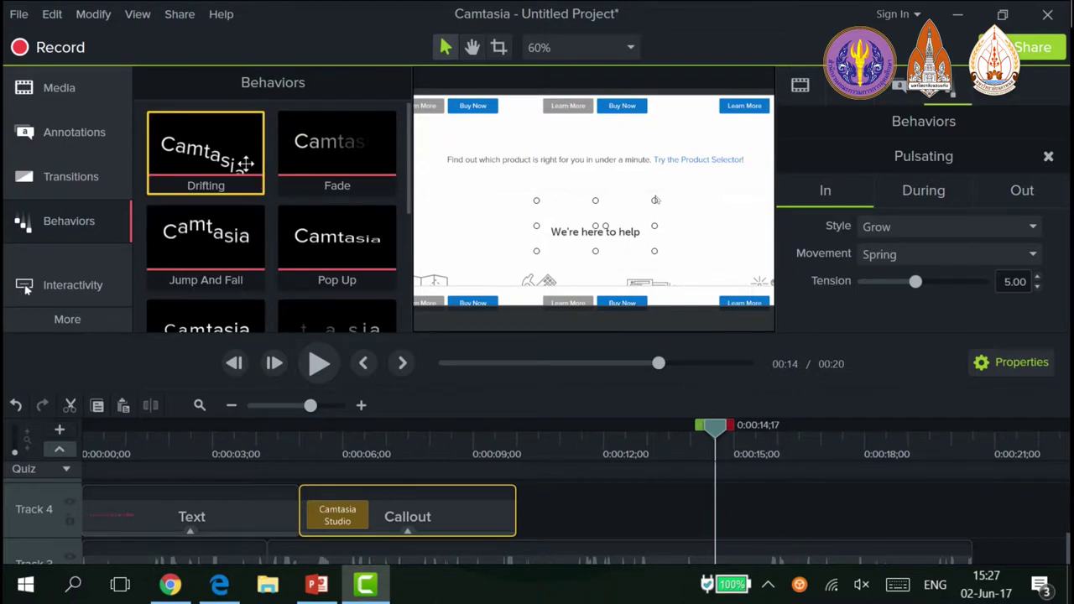
scroll(244, 209, "down", 3)
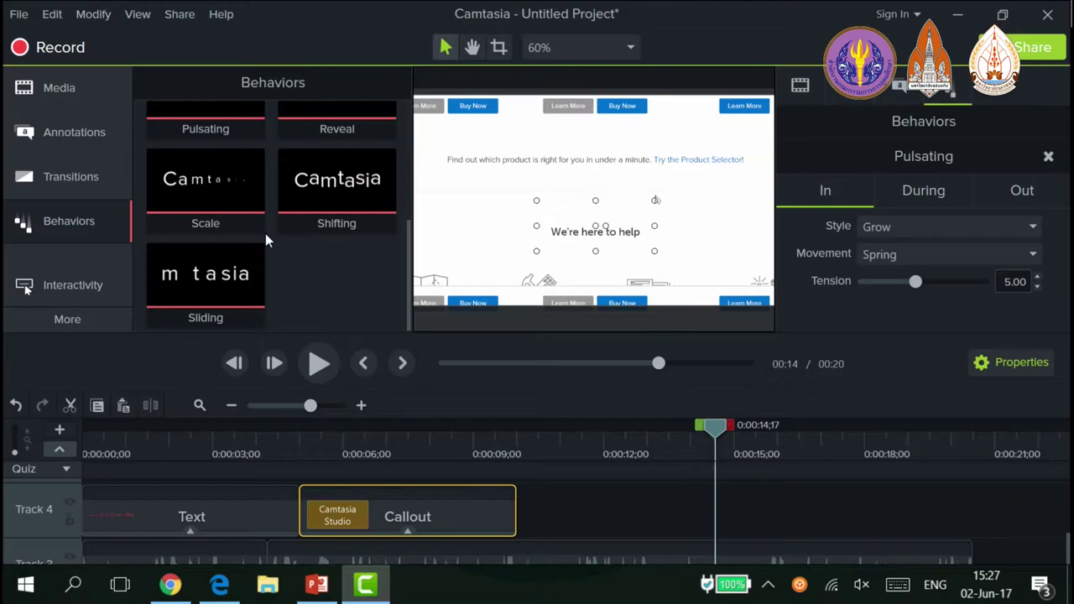
left_click(89, 173)
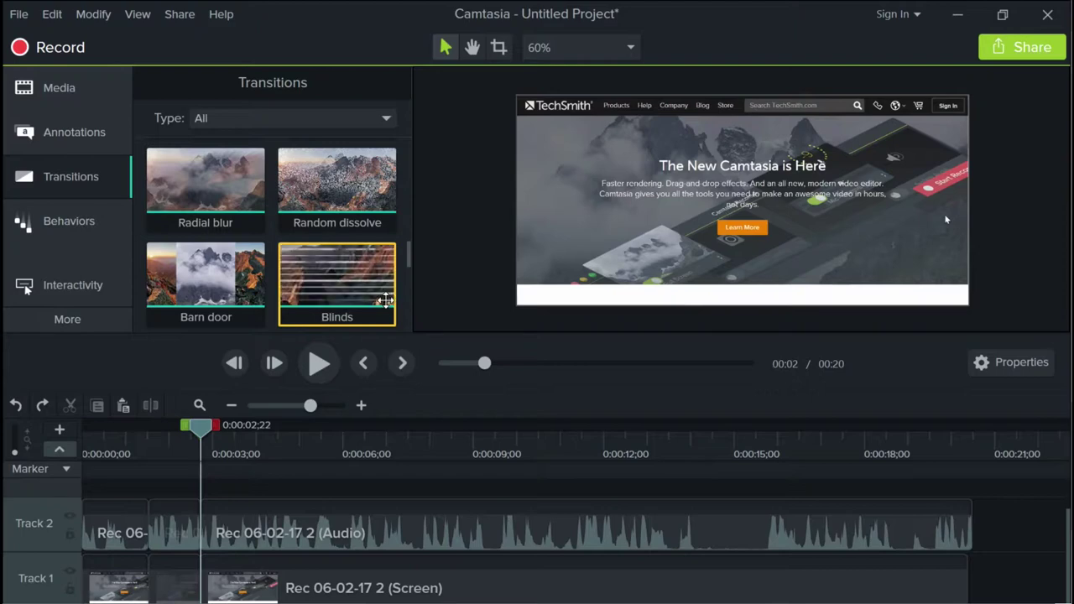
scroll(353, 296, "down", 1)
scroll(353, 296, "down", 4)
scroll(352, 295, "up", 7)
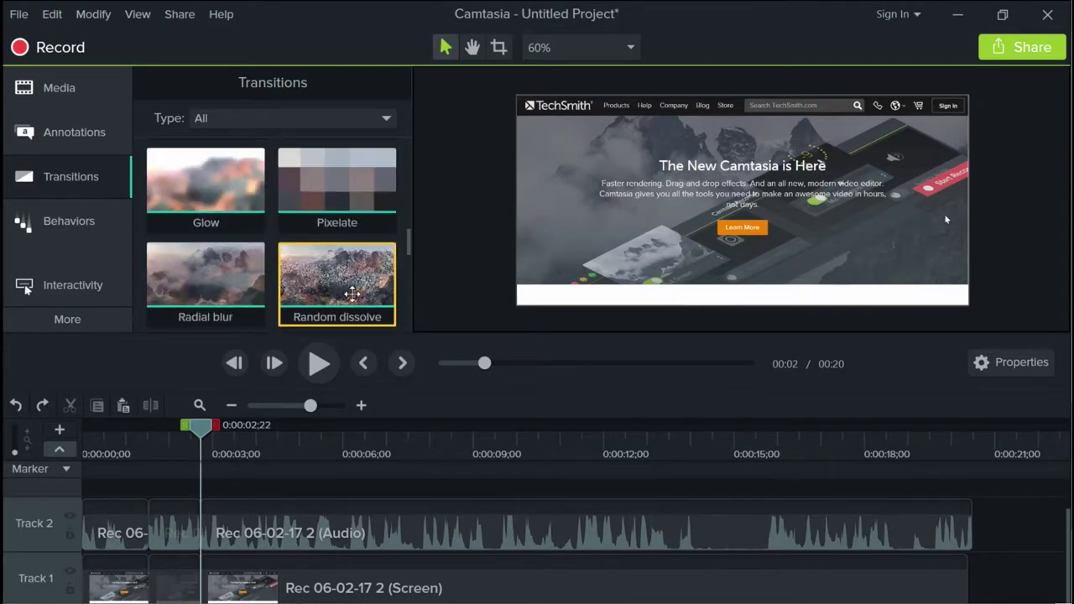
scroll(353, 292, "up", 1)
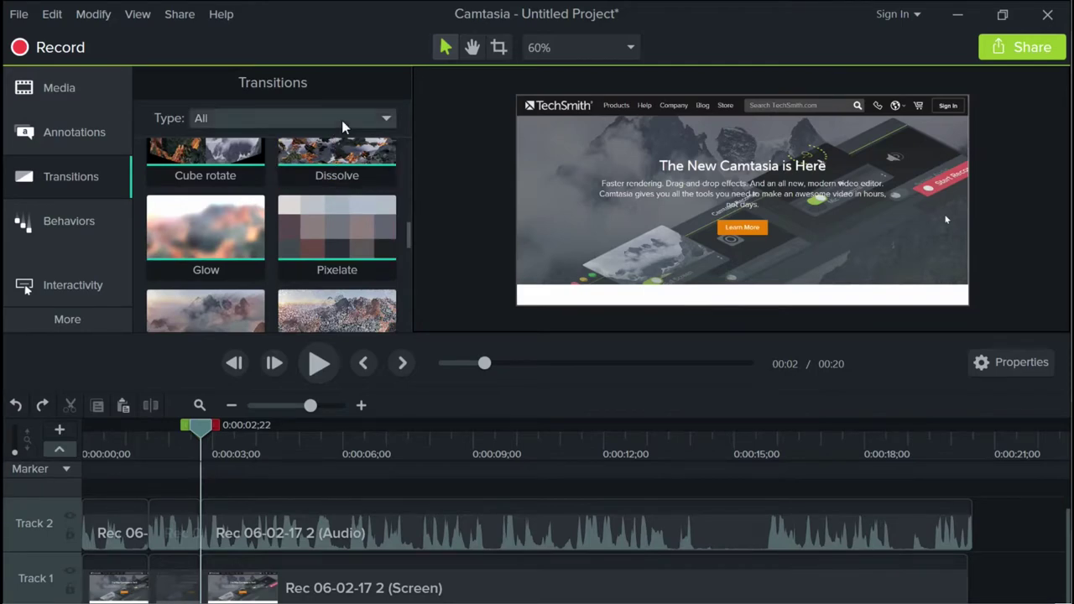
left_click(342, 126)
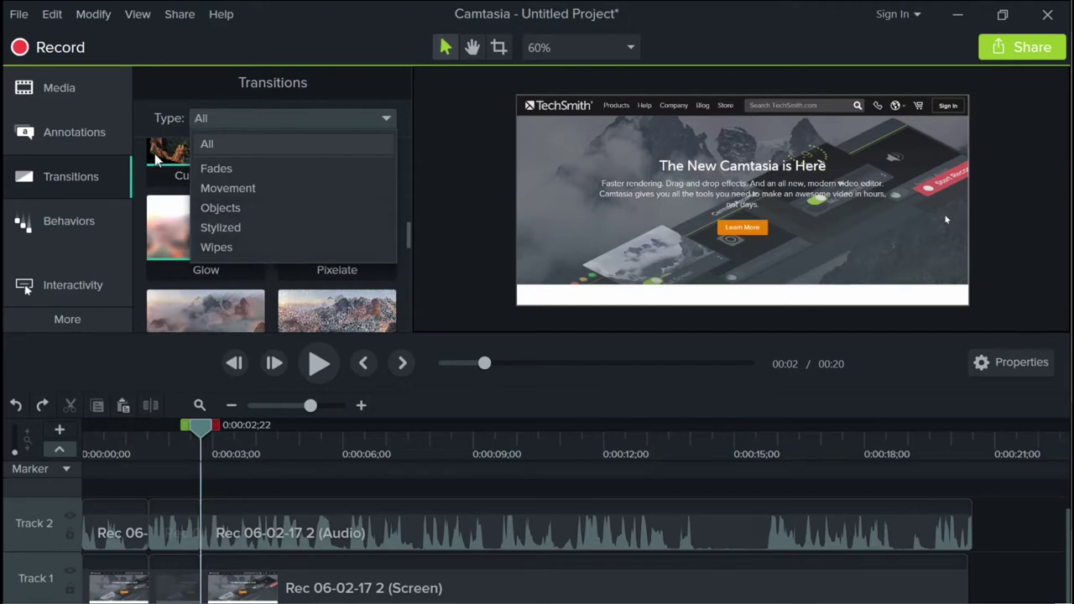
left_click(278, 126)
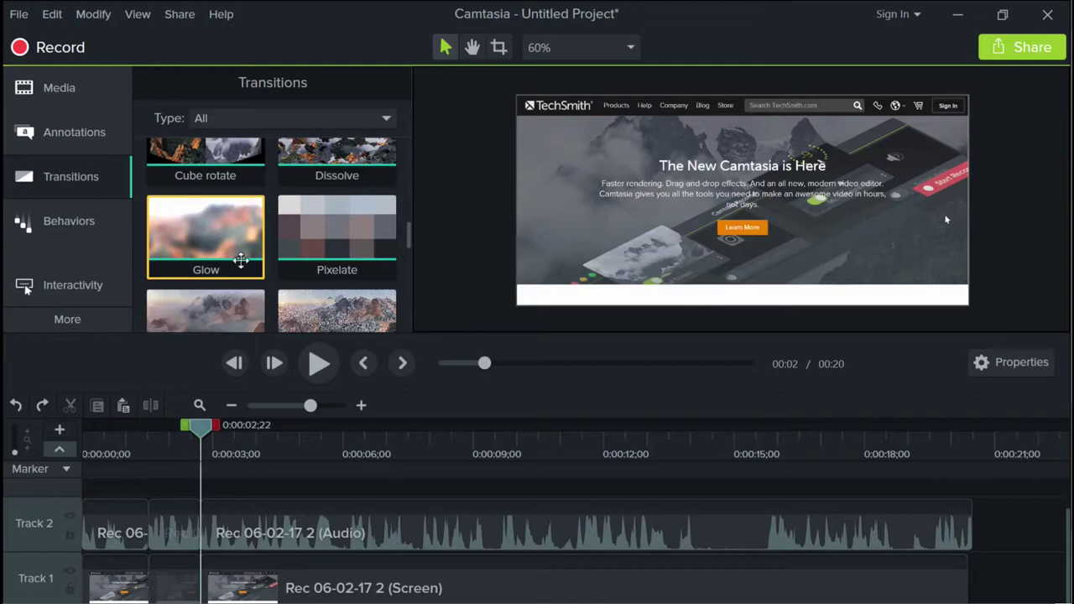
scroll(240, 257, "down", 3)
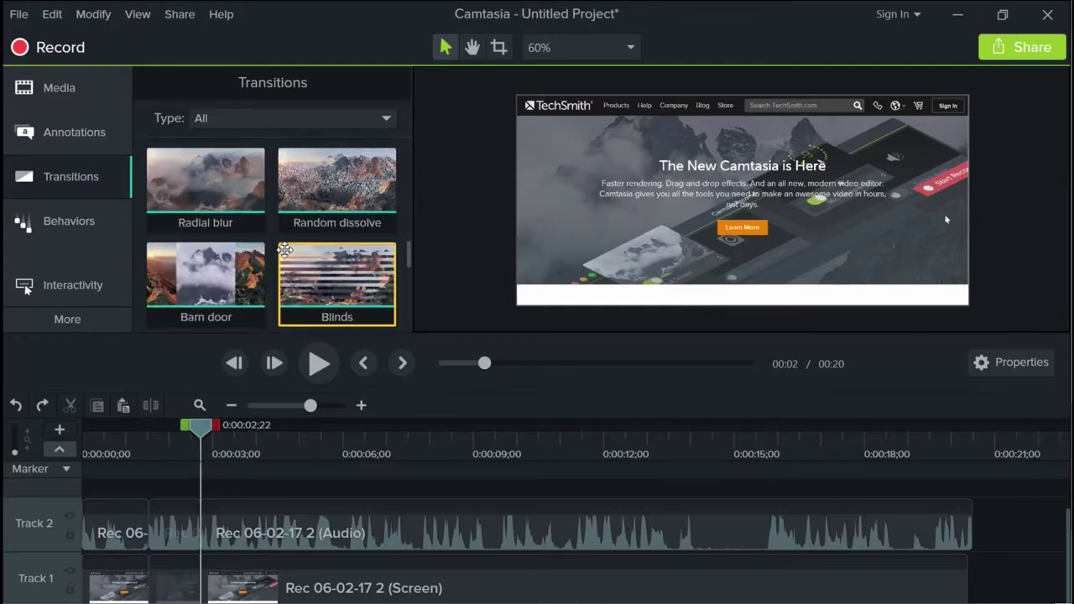
scroll(309, 243, "up", 1)
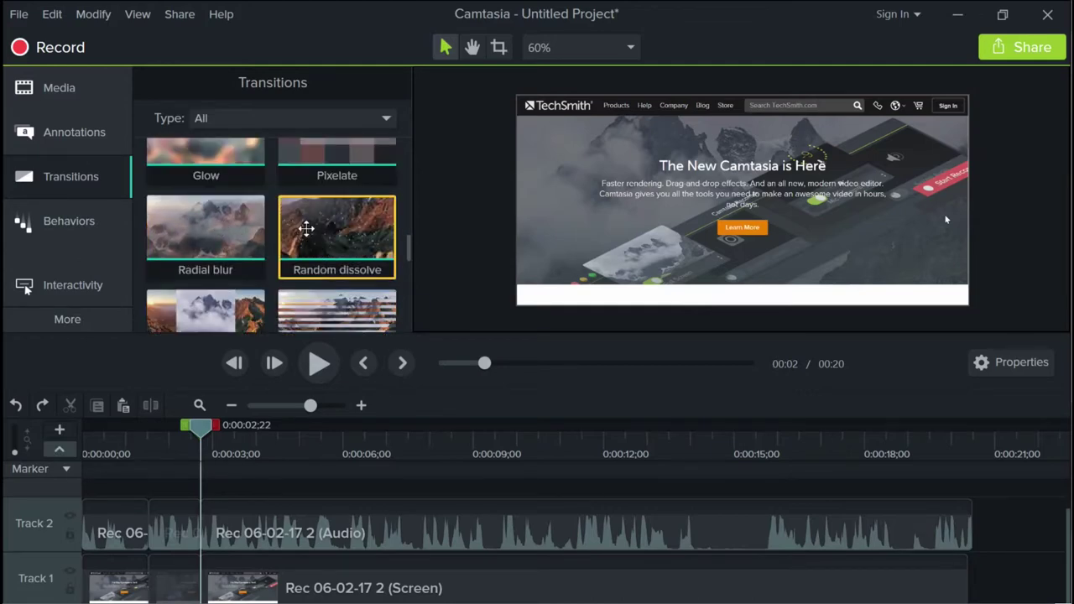
scroll(303, 228, "up", 2)
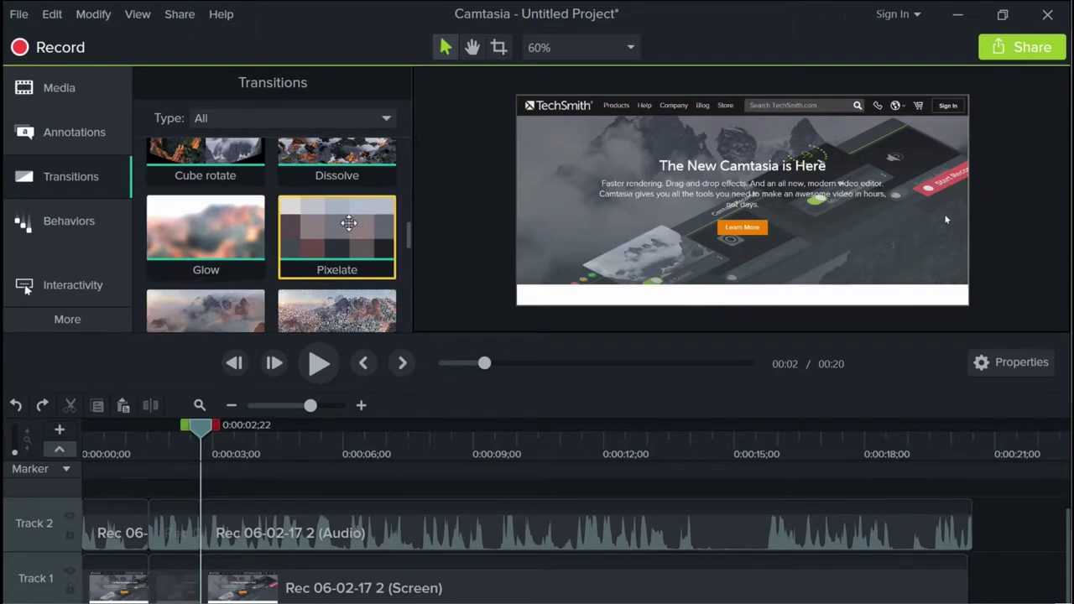
scroll(337, 239, "up", 3)
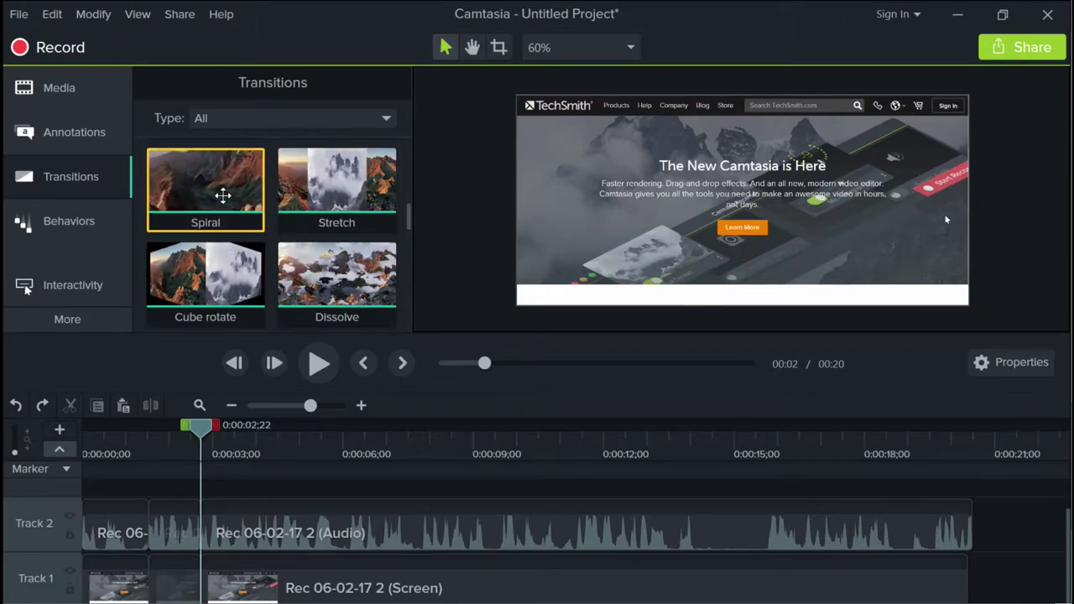
scroll(271, 234, "up", 3)
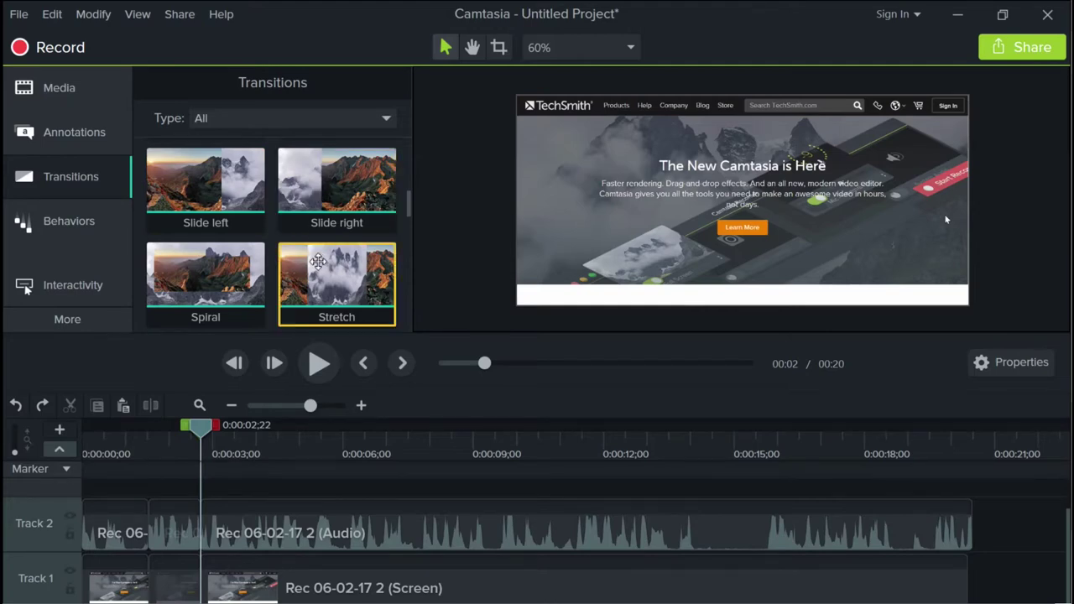
scroll(318, 262, "down", 3)
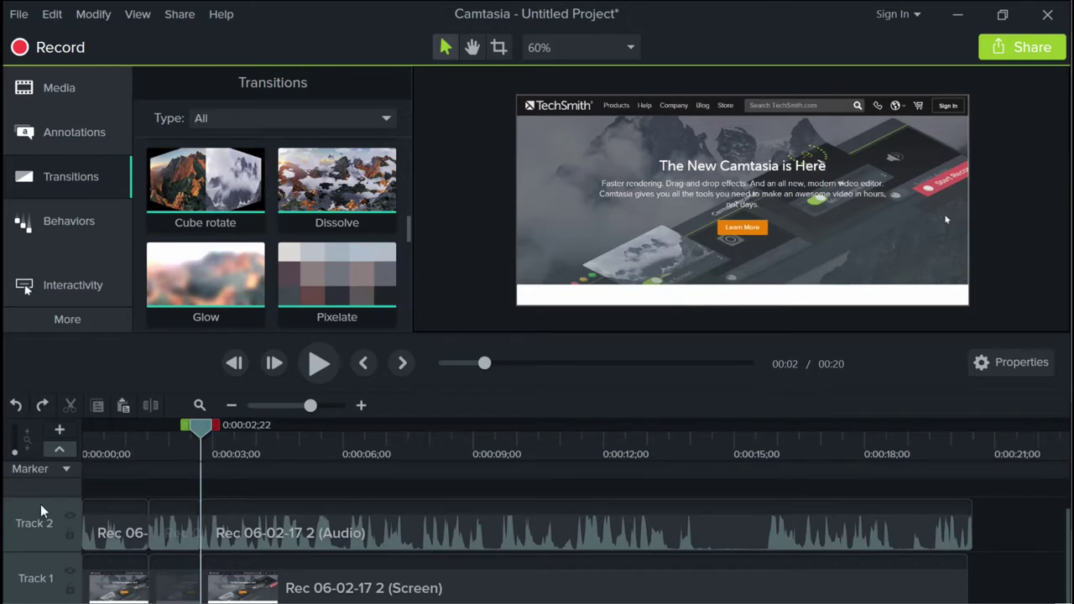
scroll(289, 328, "up", 6)
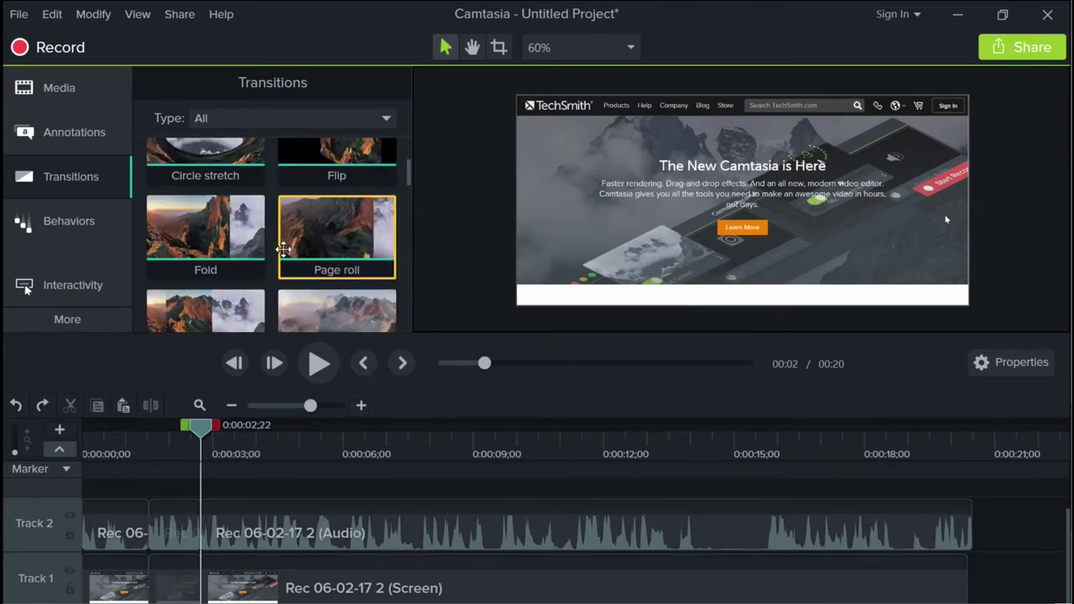
Add the Fold transition at the first cut between the screen clips on Track 1 and adjust its duration.
scroll(283, 248, "down", 1)
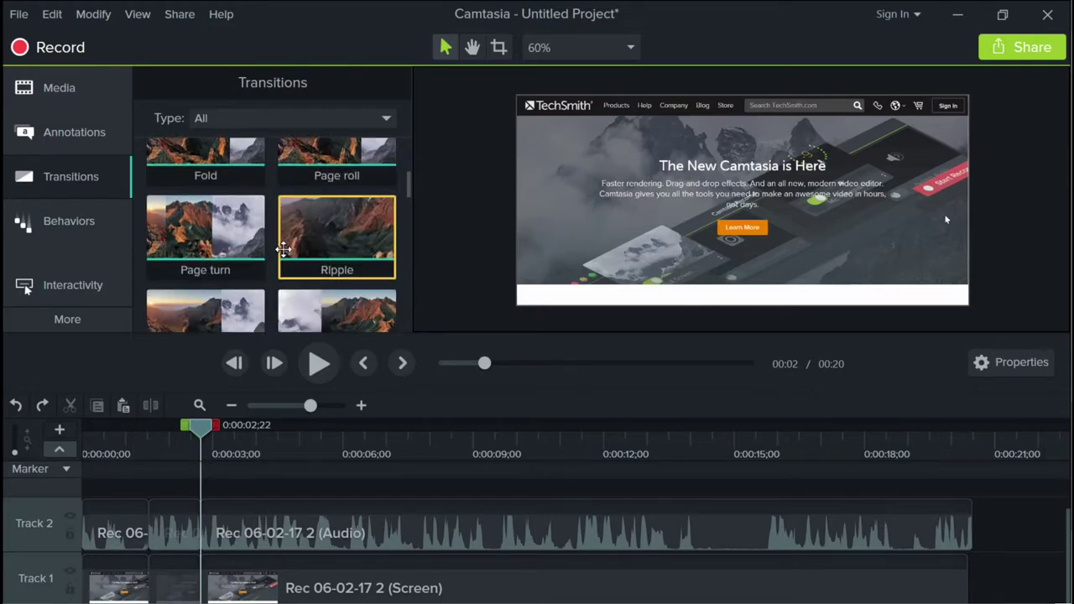
scroll(284, 249, "up", 1)
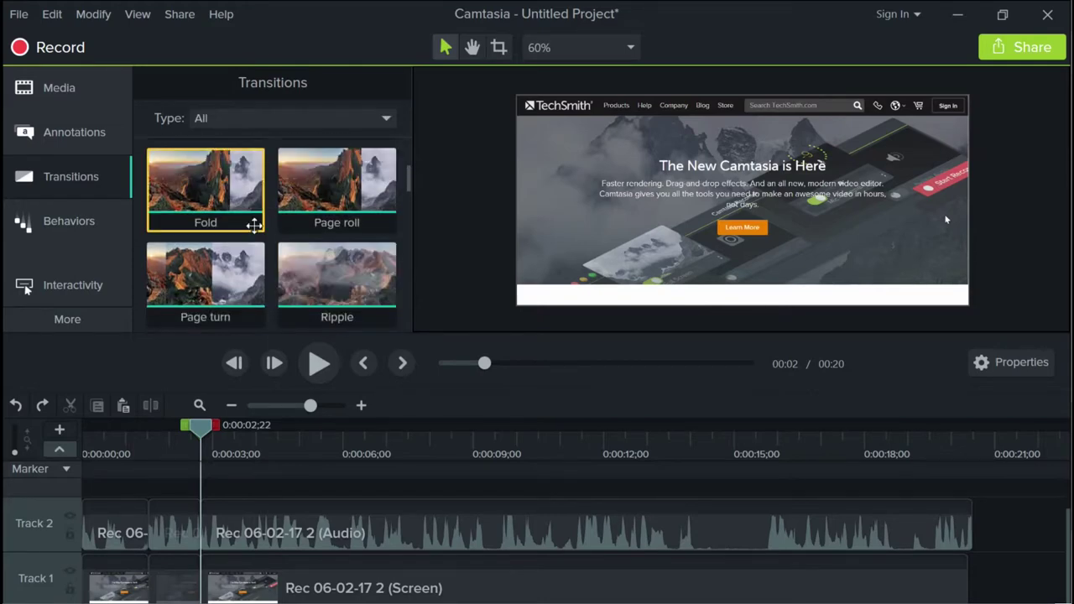
scroll(242, 199, "up", 1)
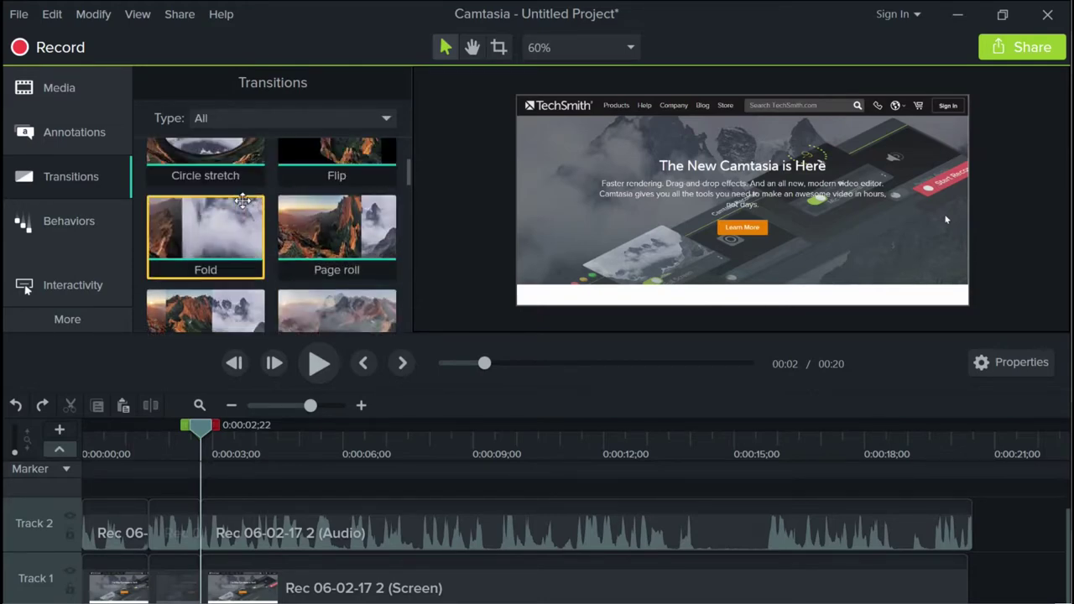
left_click_drag(240, 221, 153, 585)
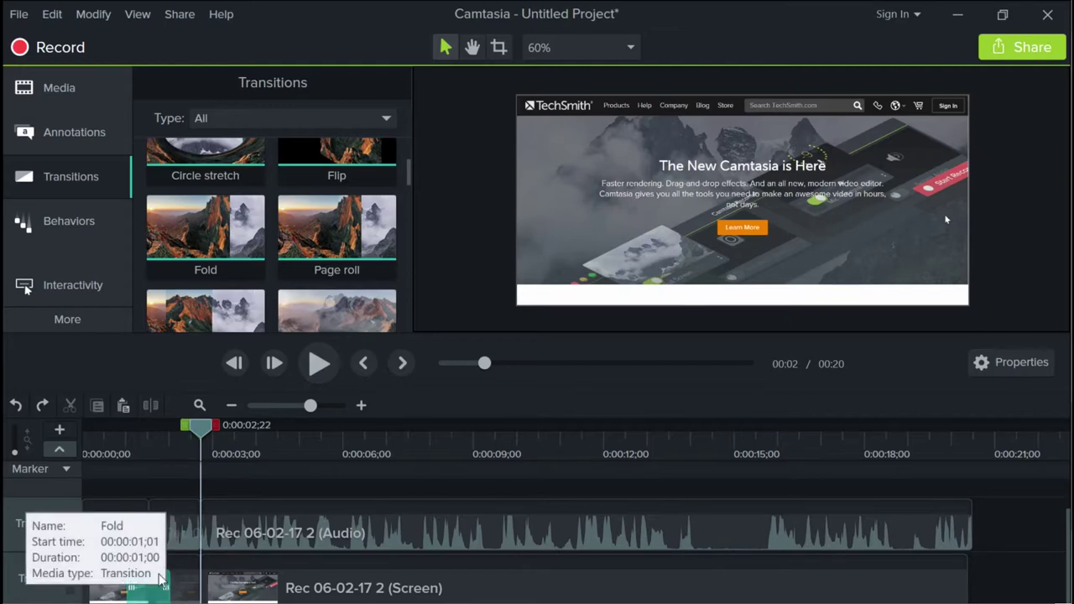
left_click_drag(163, 579, 174, 578)
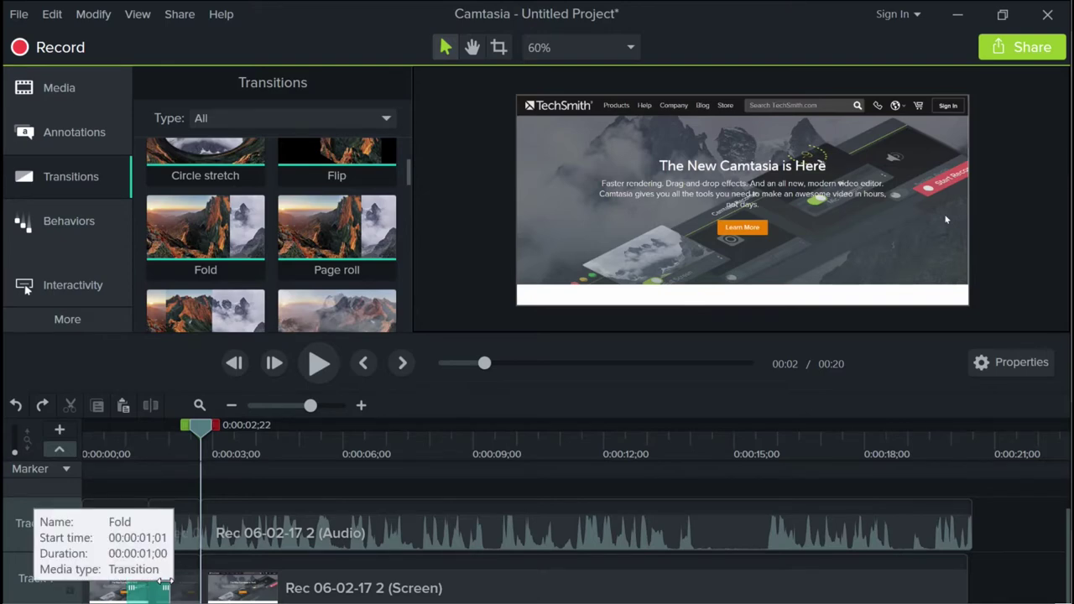
left_click_drag(165, 581, 174, 580)
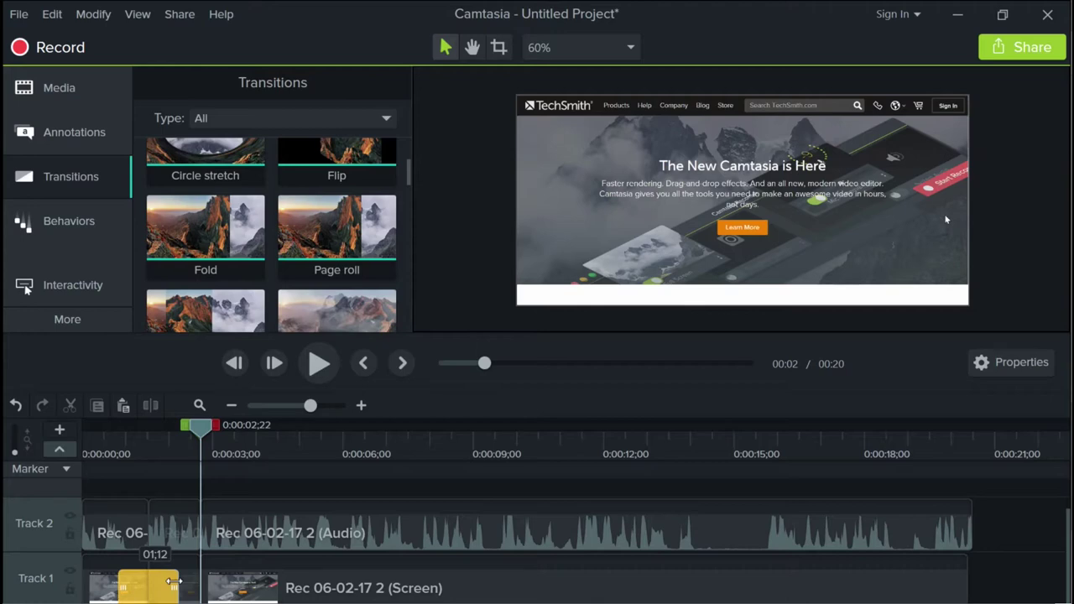
mouse_move(177, 581)
left_mouse_down()
mouse_move(185, 577)
mouse_move(169, 581)
left_mouse_up()
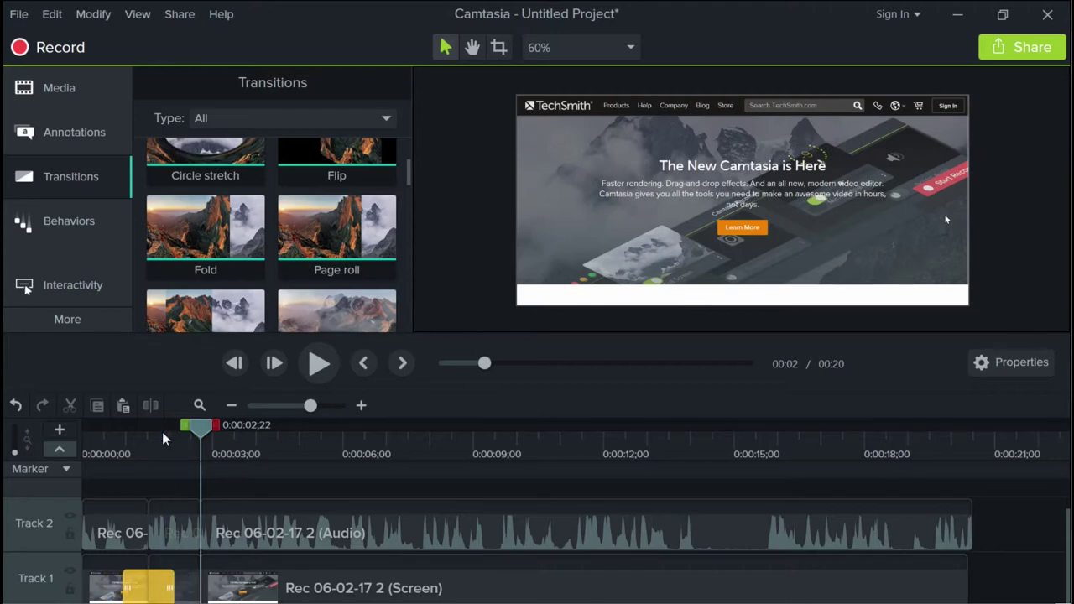
Add the Fade transition at the second cut between the screen clips on Track 1.
scroll(330, 271, "down", 3)
scroll(330, 271, "up", 3)
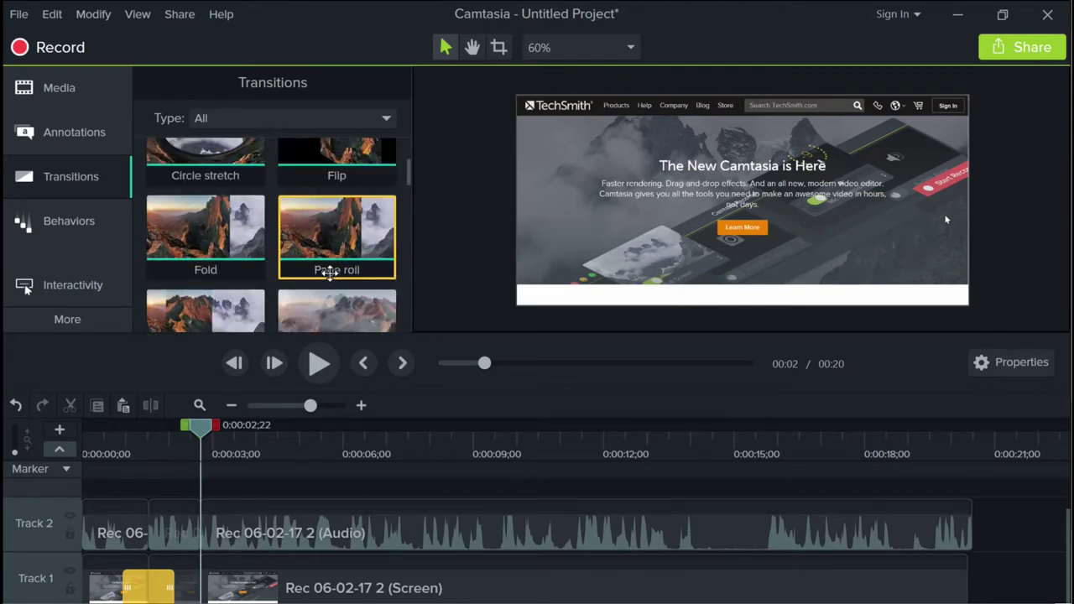
scroll(330, 271, "up", 2)
left_click_drag(187, 192, 206, 600)
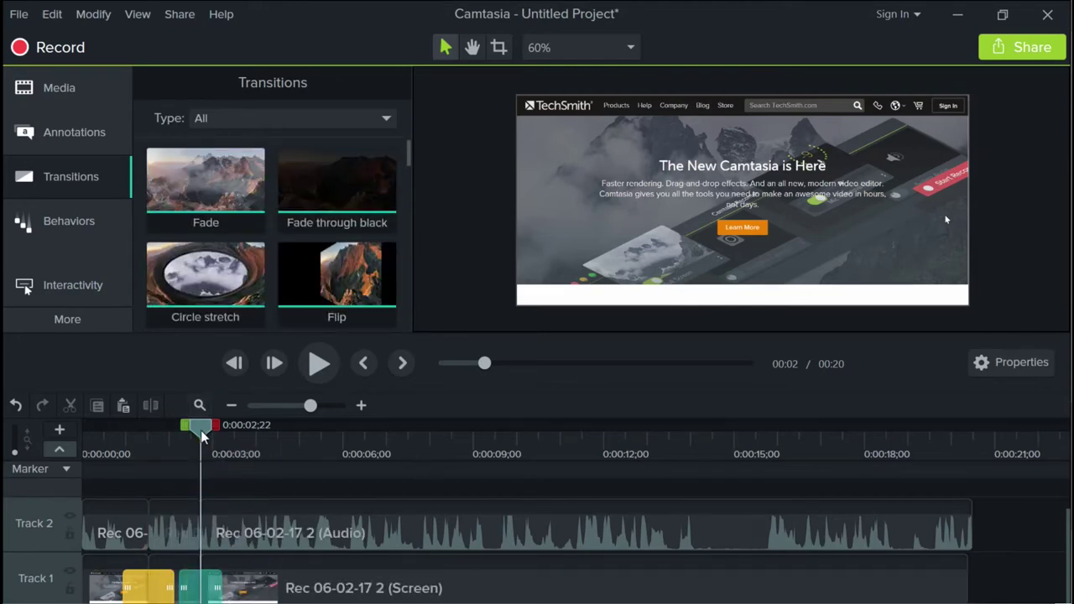
Play the project from near the start, replay it from about 2 seconds to review the second transition, and pause at 0:00:04;25.
left_click_drag(204, 436, 82, 444)
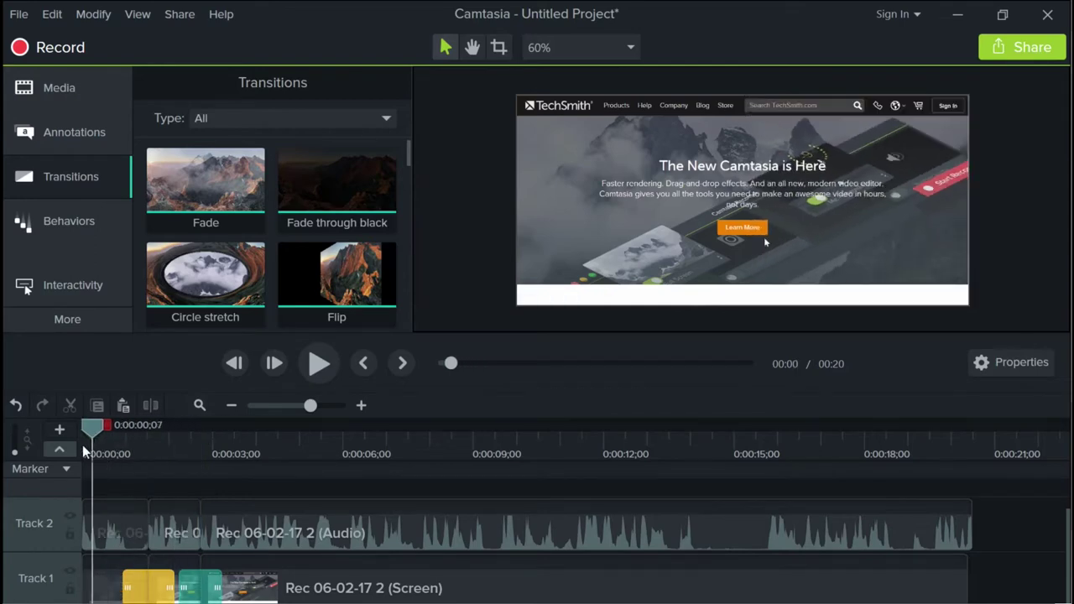
left_click(318, 365)
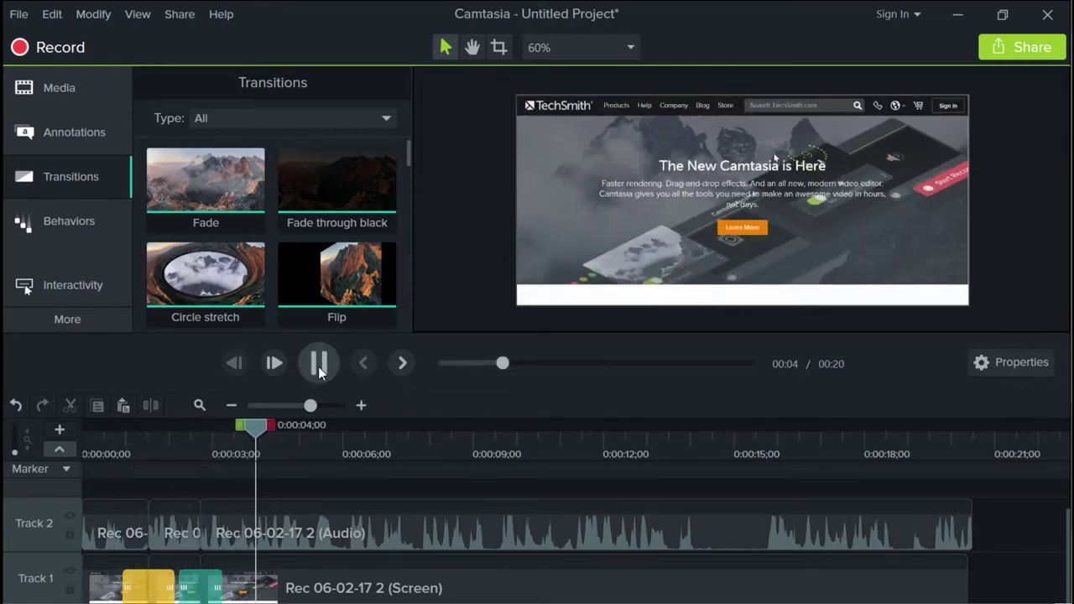
left_click(248, 594)
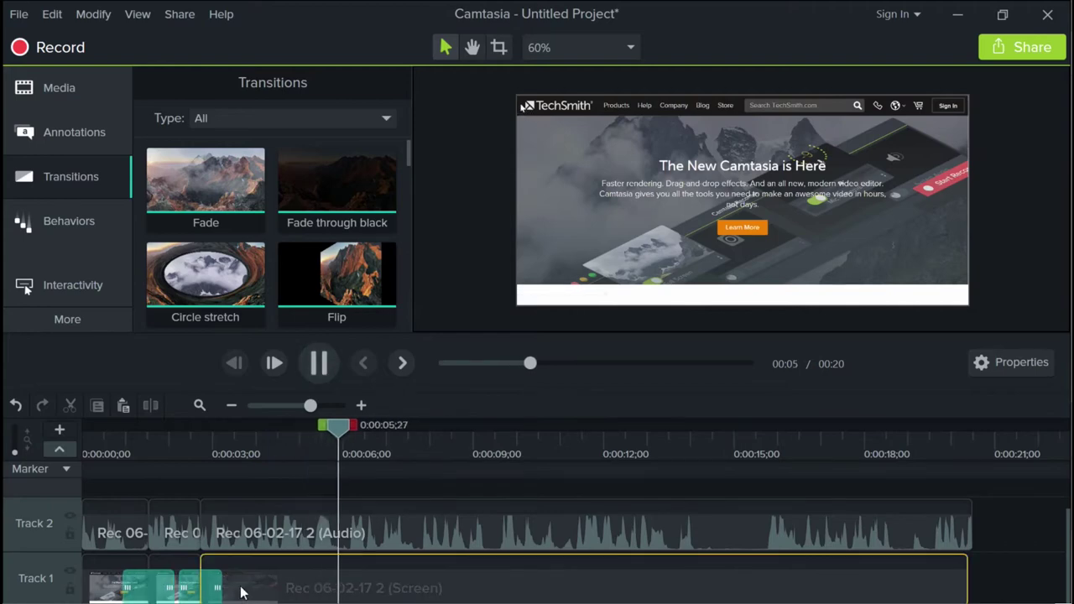
key("space")
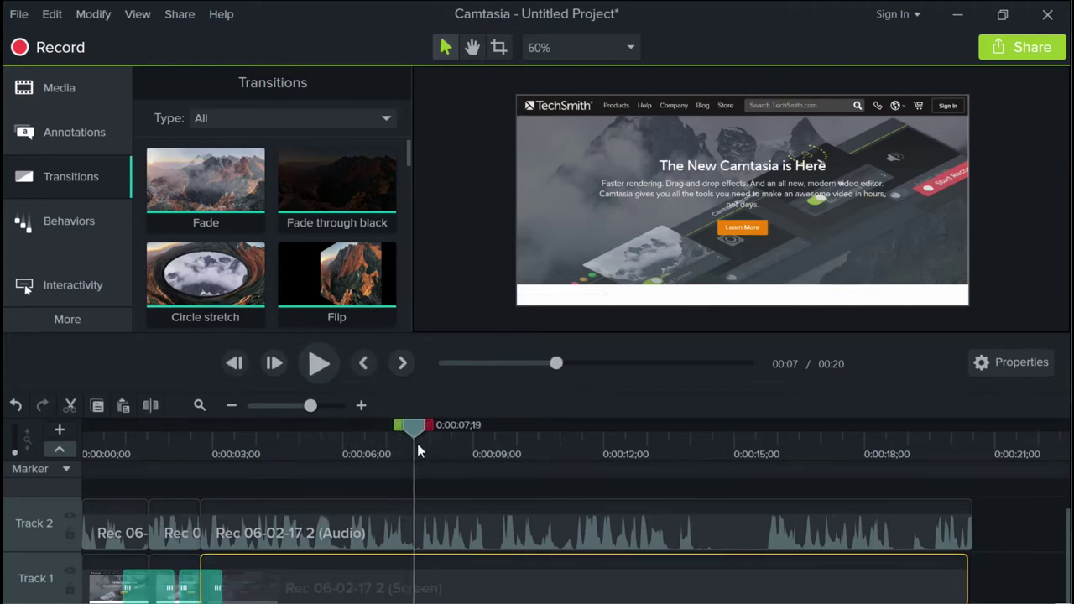
left_click_drag(419, 424, 185, 445)
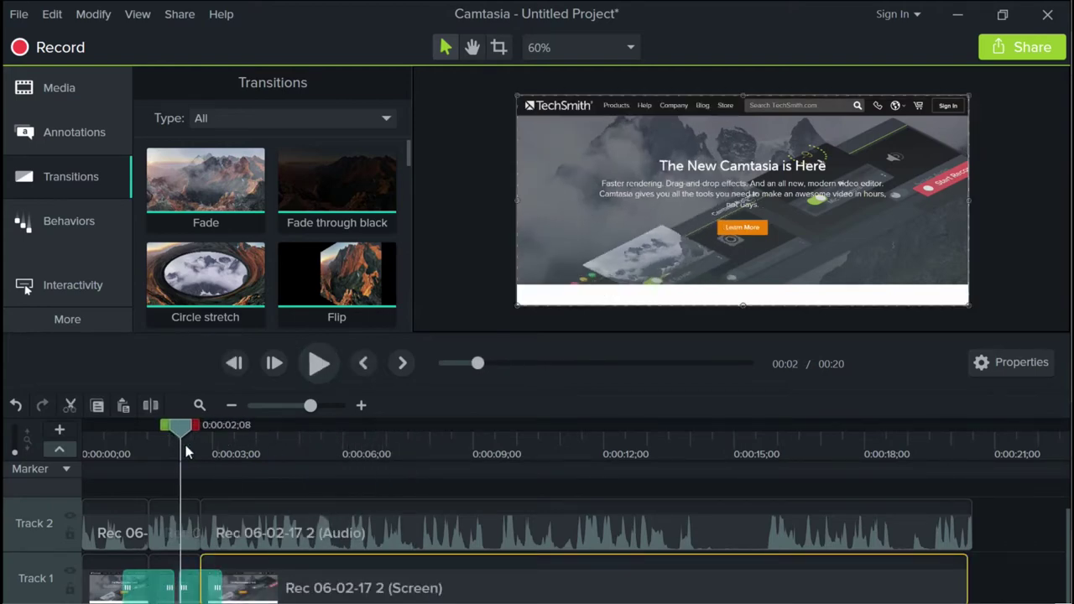
left_click(312, 359)
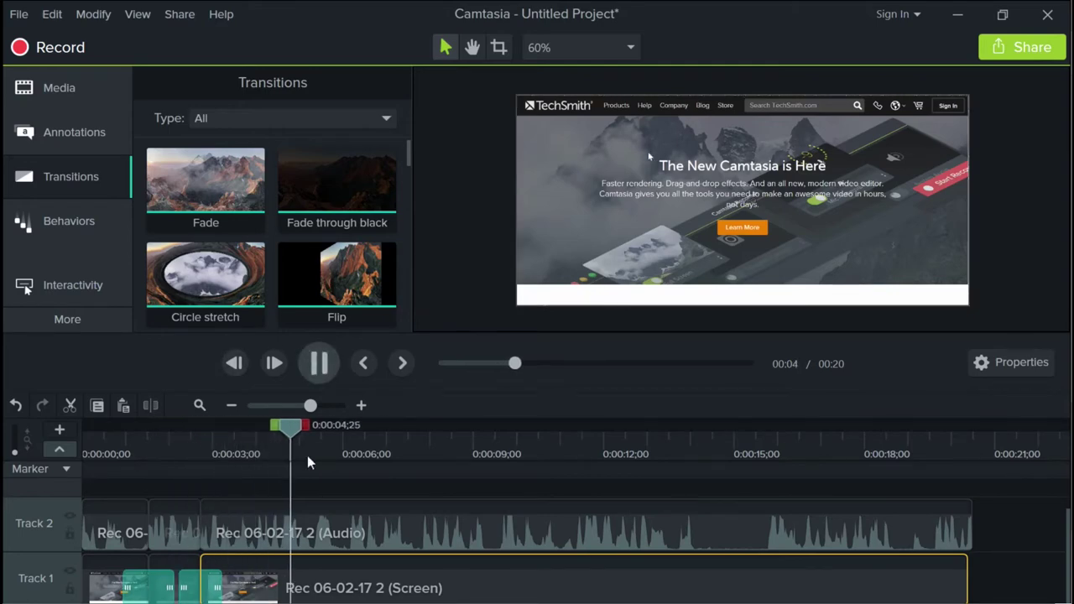
left_click(318, 362)
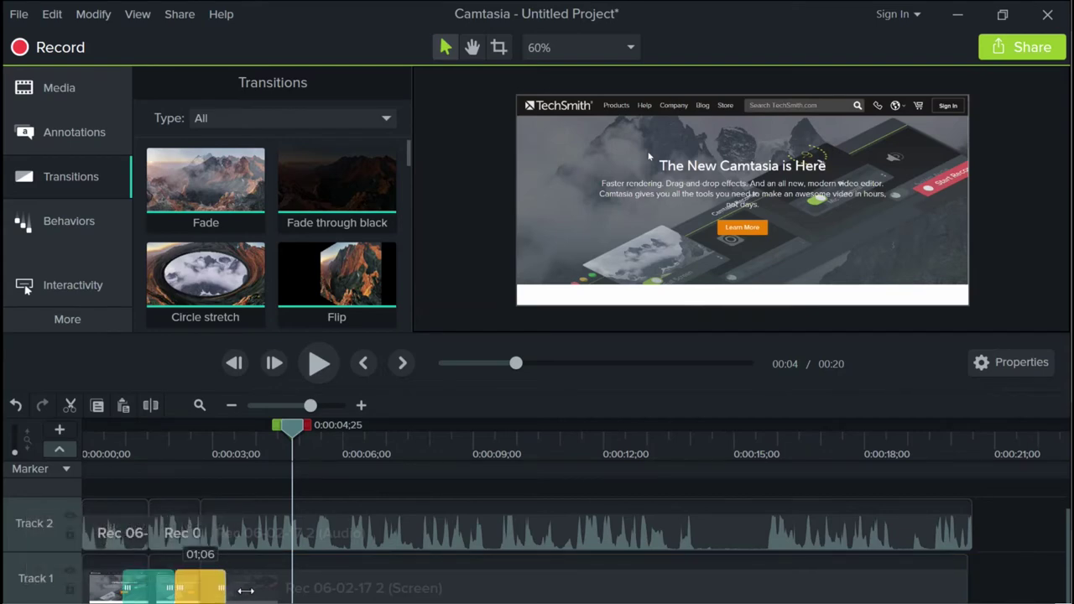
Split the last screen clip on Track 1 and the last audio clip on Track 2 at 0:00:04;25.
left_click(248, 594)
left_click(329, 543, "ctrl")
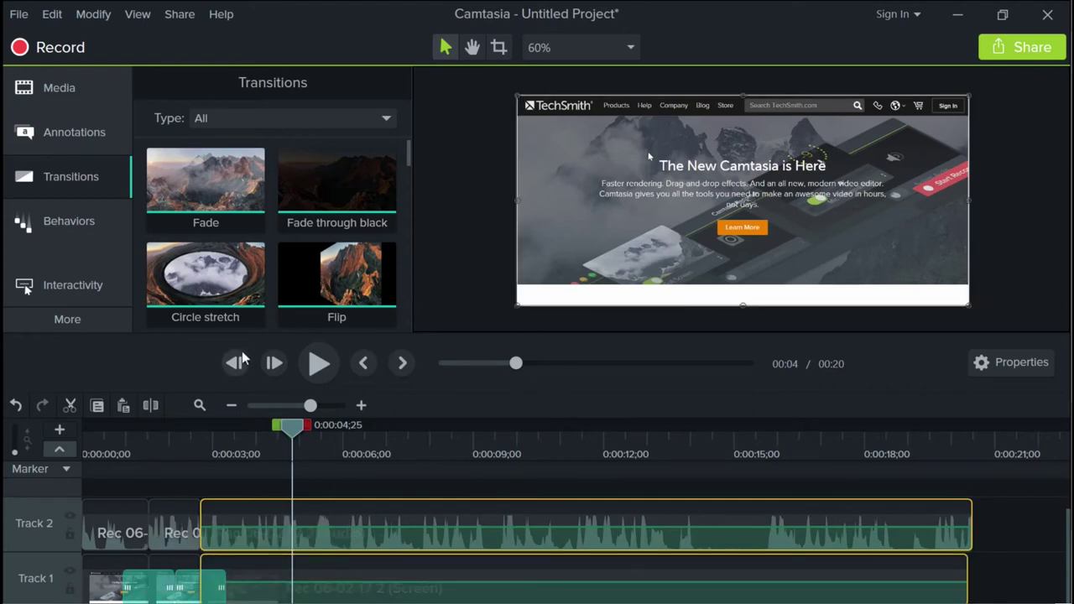
left_click(150, 405)
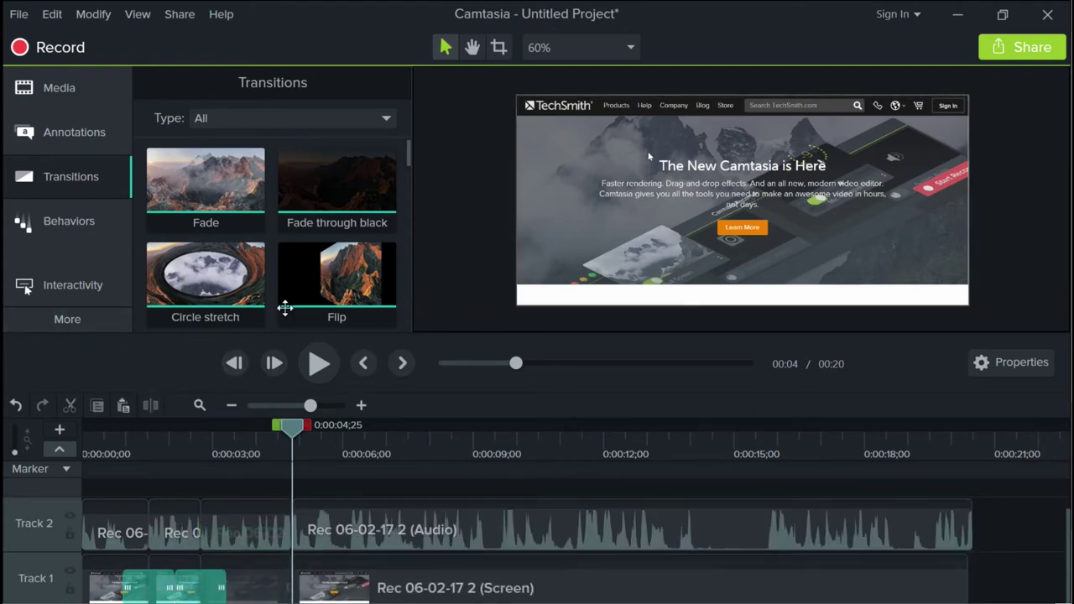
Add the Pixelate transition at the new cut at 0:00:04;25 on Track 1 and preview it from about 4 seconds.
scroll(336, 280, "down", 3)
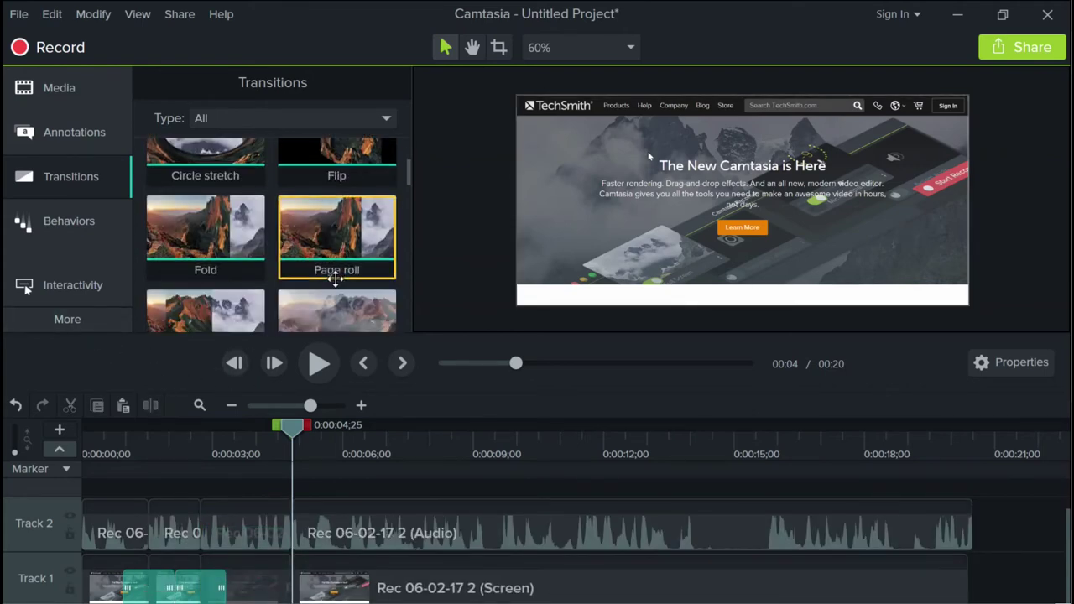
scroll(336, 279, "down", 6)
scroll(335, 280, "down", 4)
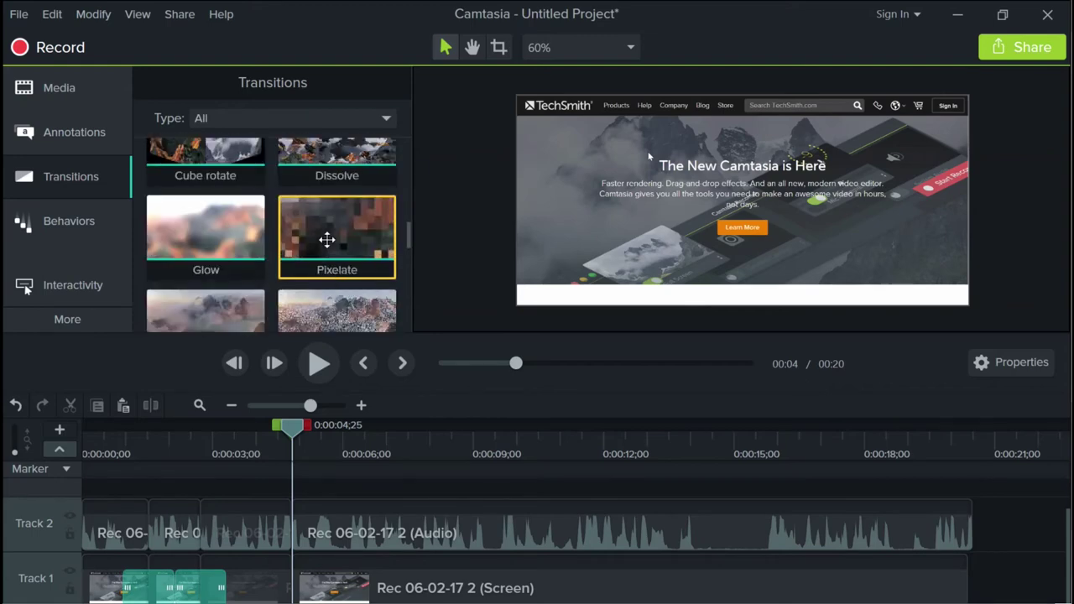
left_click_drag(326, 240, 319, 585)
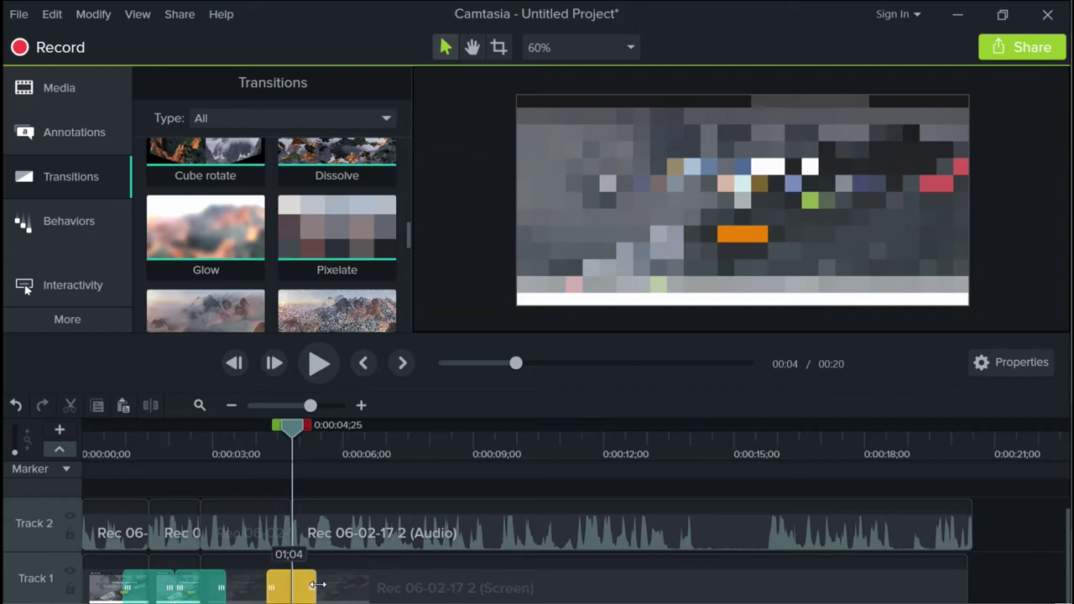
left_click(264, 430)
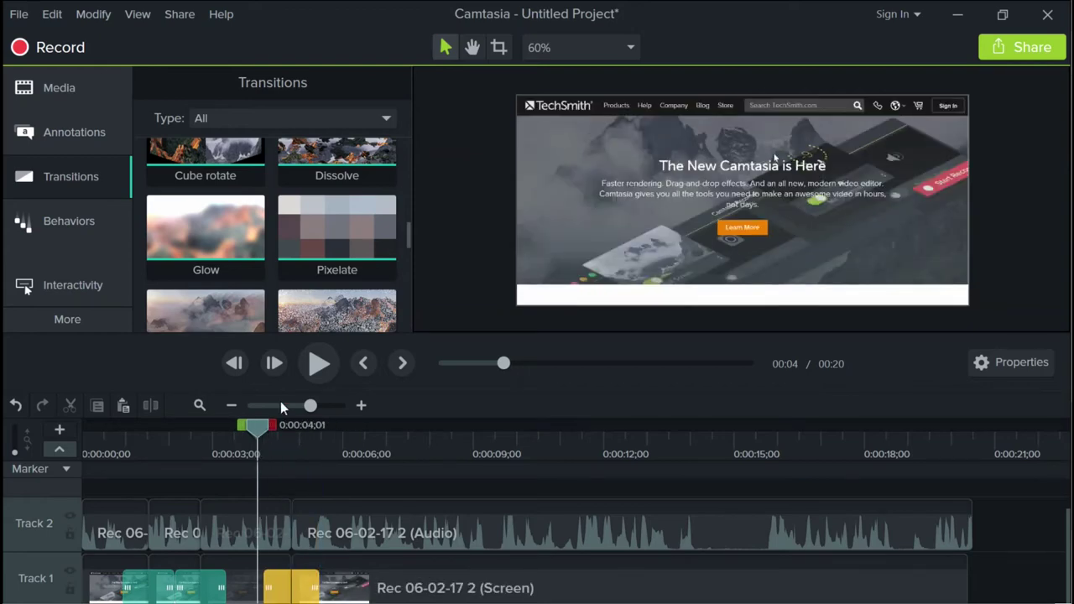
left_click(316, 375)
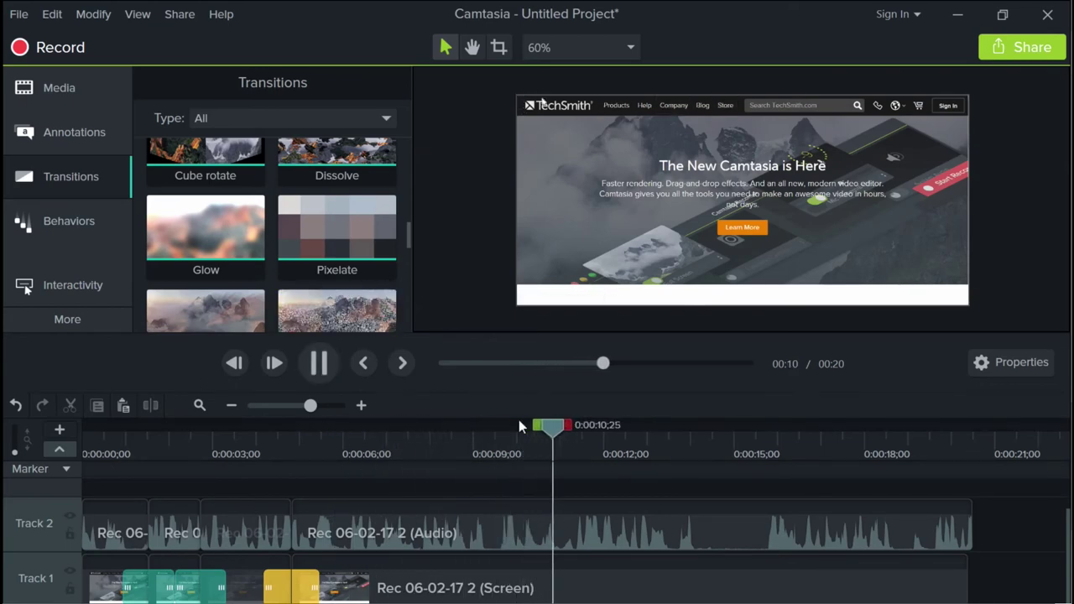
key("space")
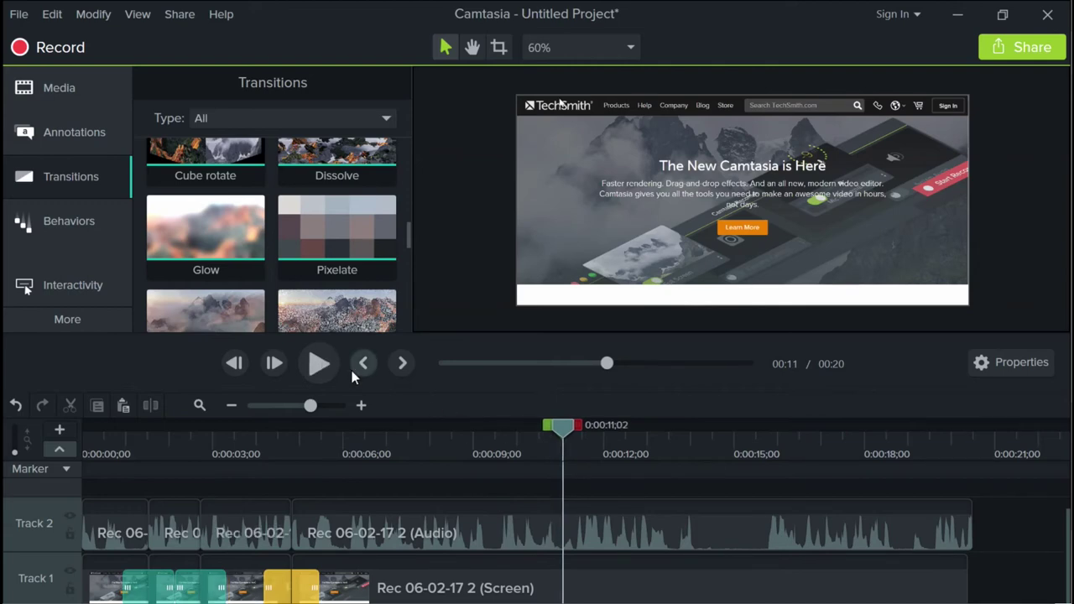
scroll(252, 243, "down", 4)
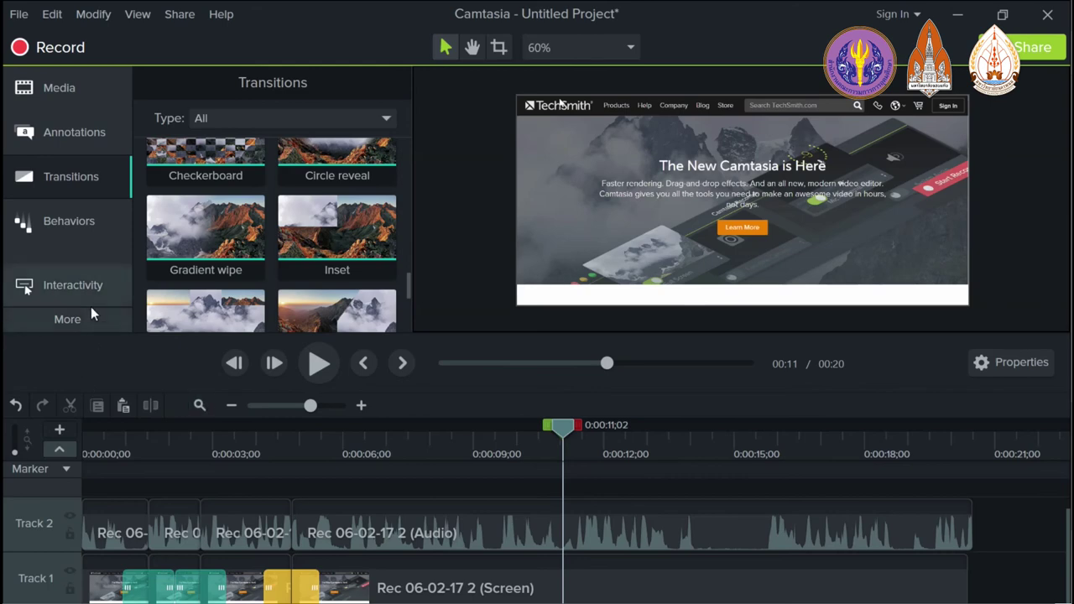
left_click(99, 327)
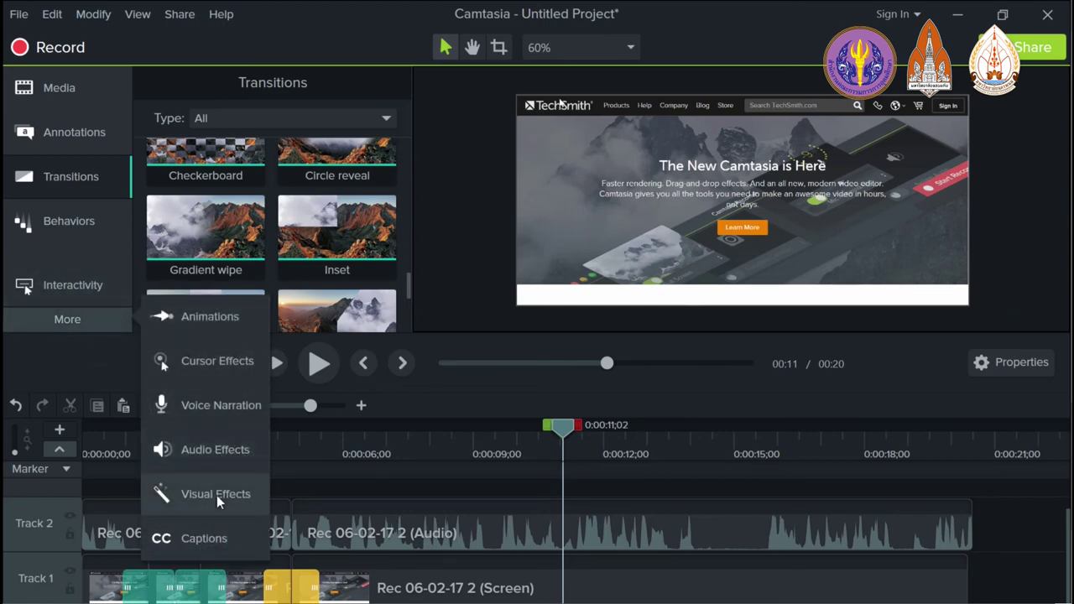
left_click(61, 336)
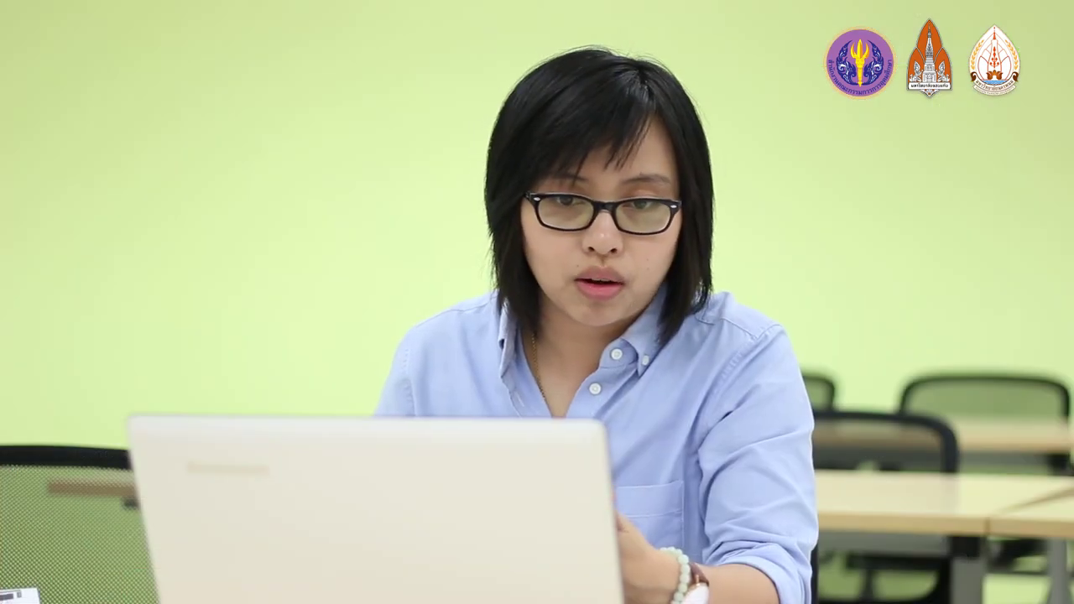